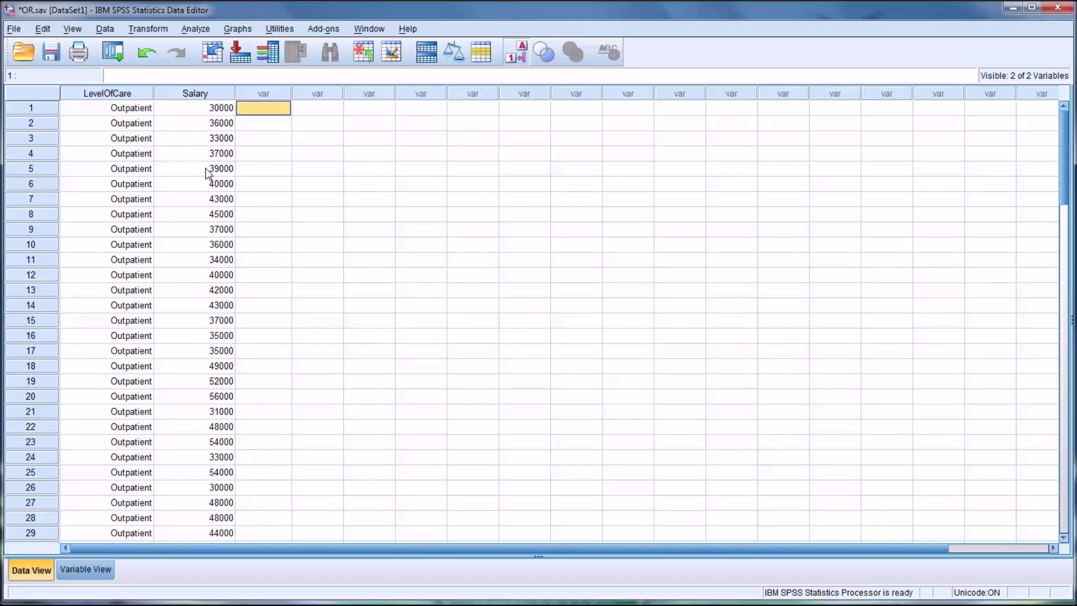
- Browse the LevelOfCare column, briefly selecting and deselecting the Salary column
click(106, 95)
scroll(123, 140, down, 6)
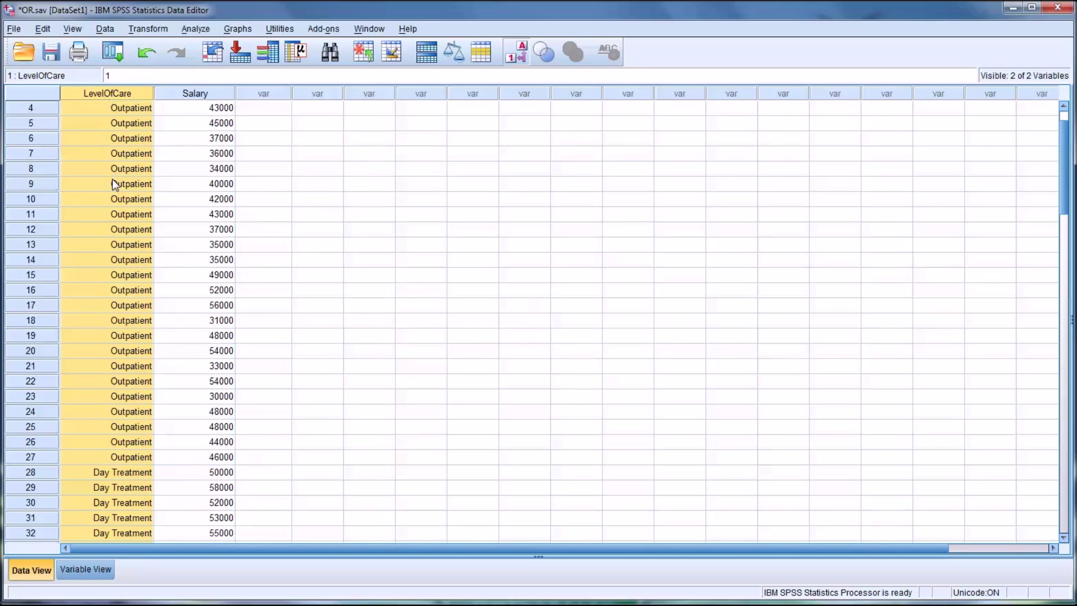
scroll(112, 138, down, 2)
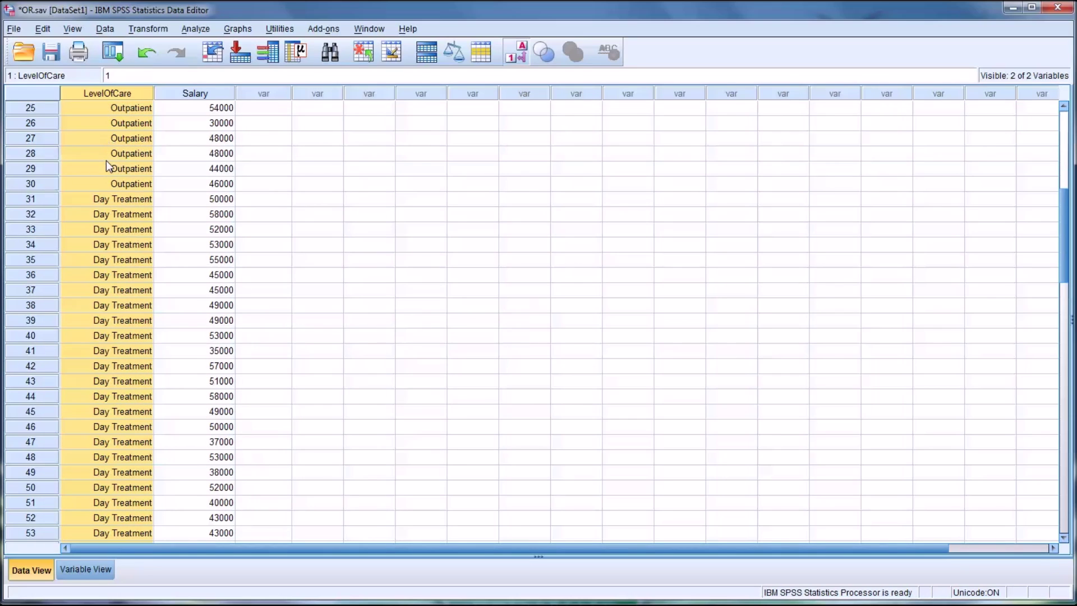
scroll(106, 161, down, 4)
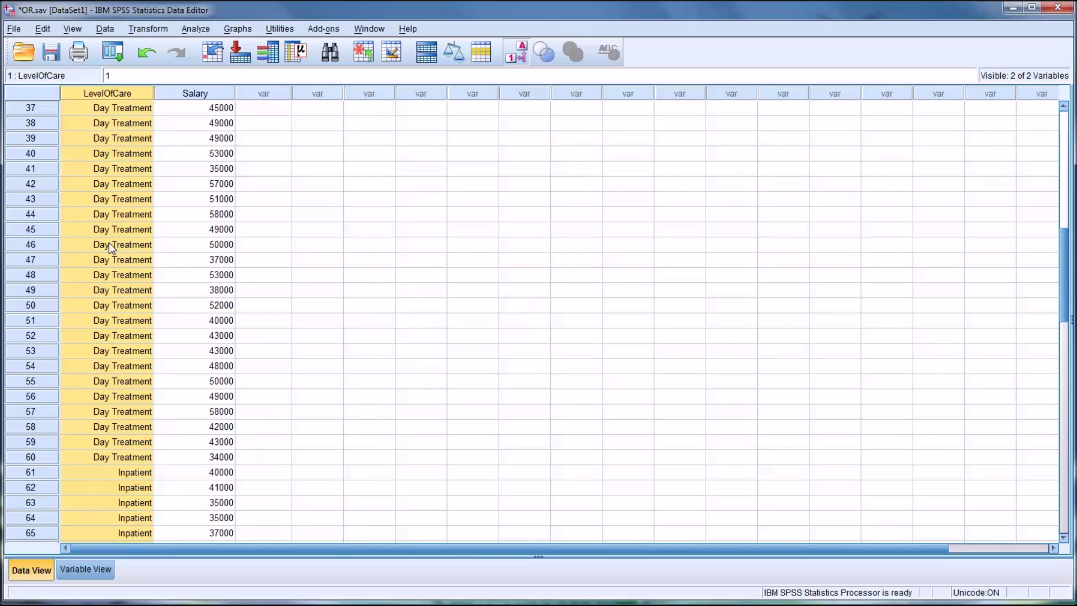
scroll(109, 242, down, 5)
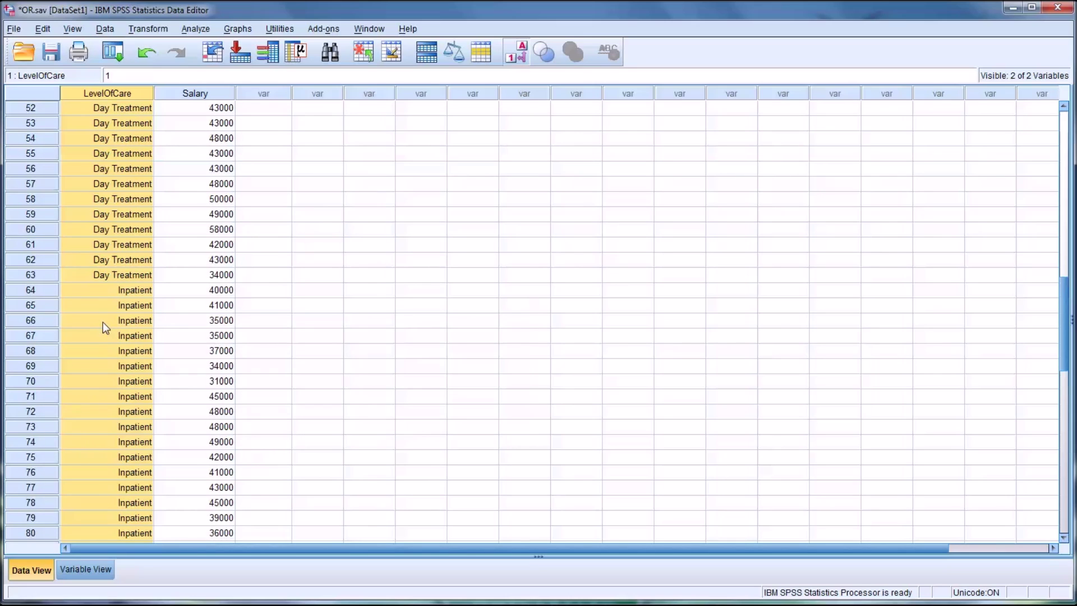
scroll(103, 322, up, 16)
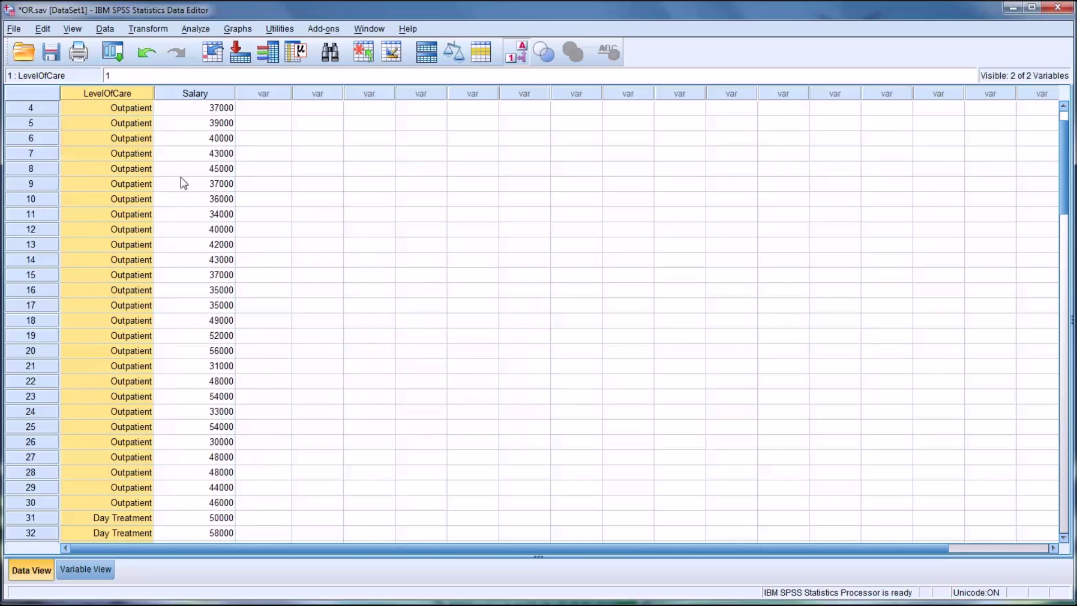
click(175, 94)
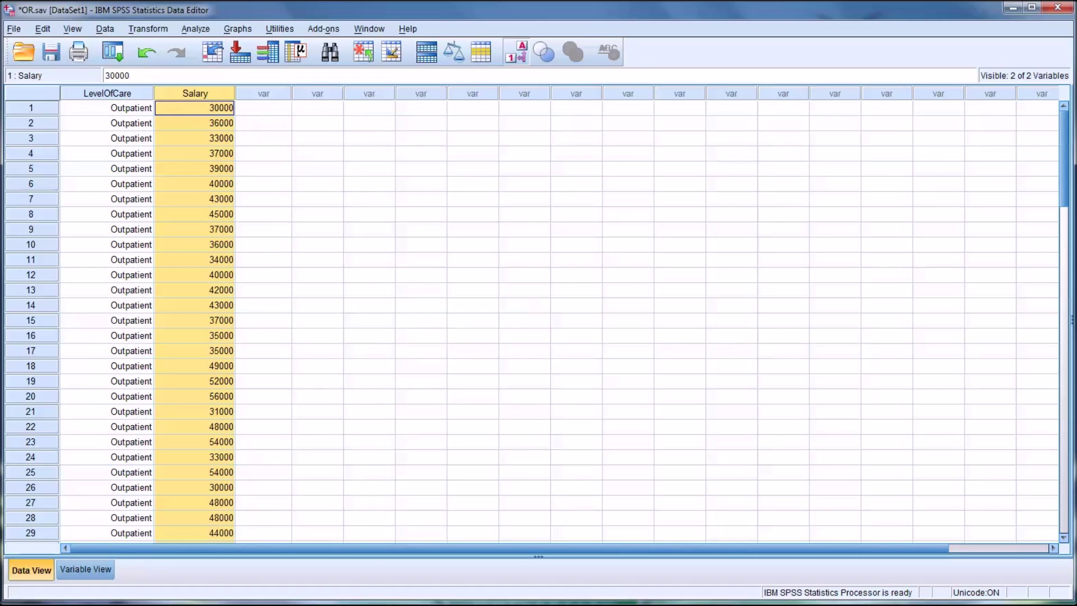
click(240, 111)
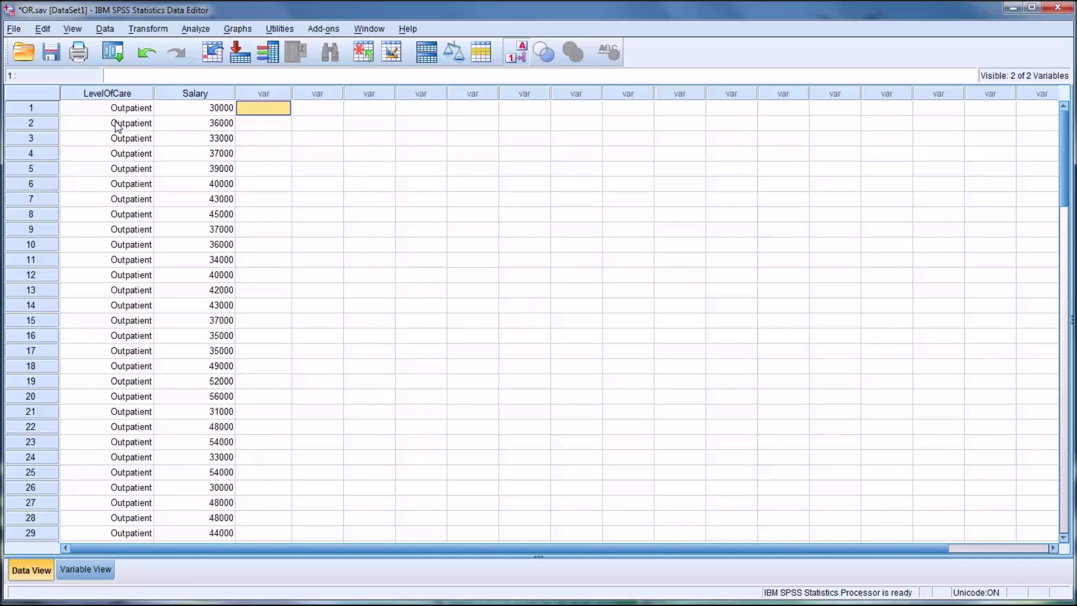
- Check the codes stored behind the Outpatient, Day Treatment and Inpatient cells
click(95, 105)
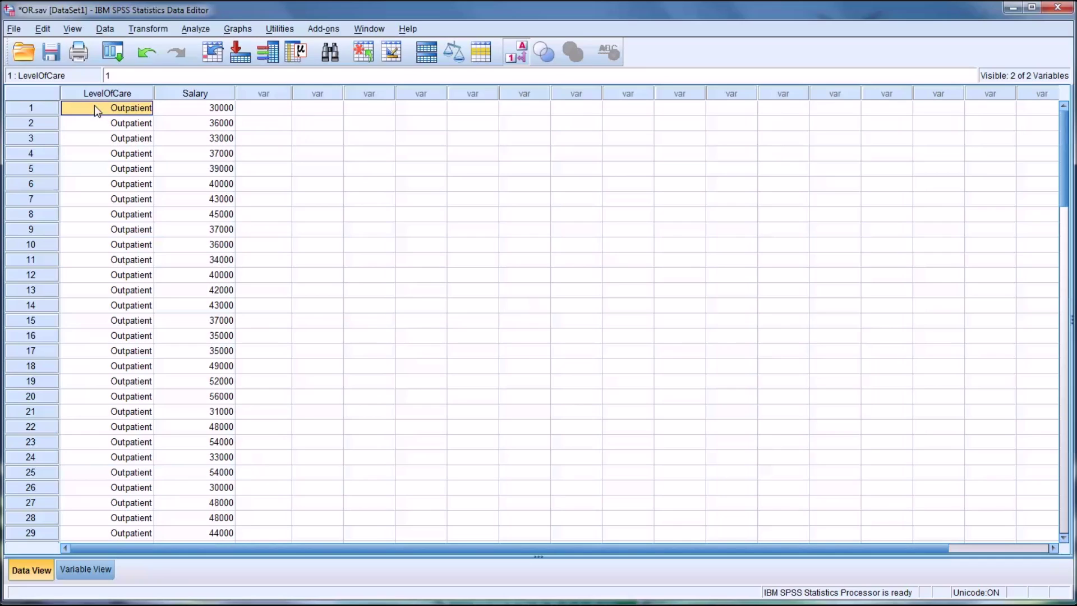
scroll(103, 131, down, 6)
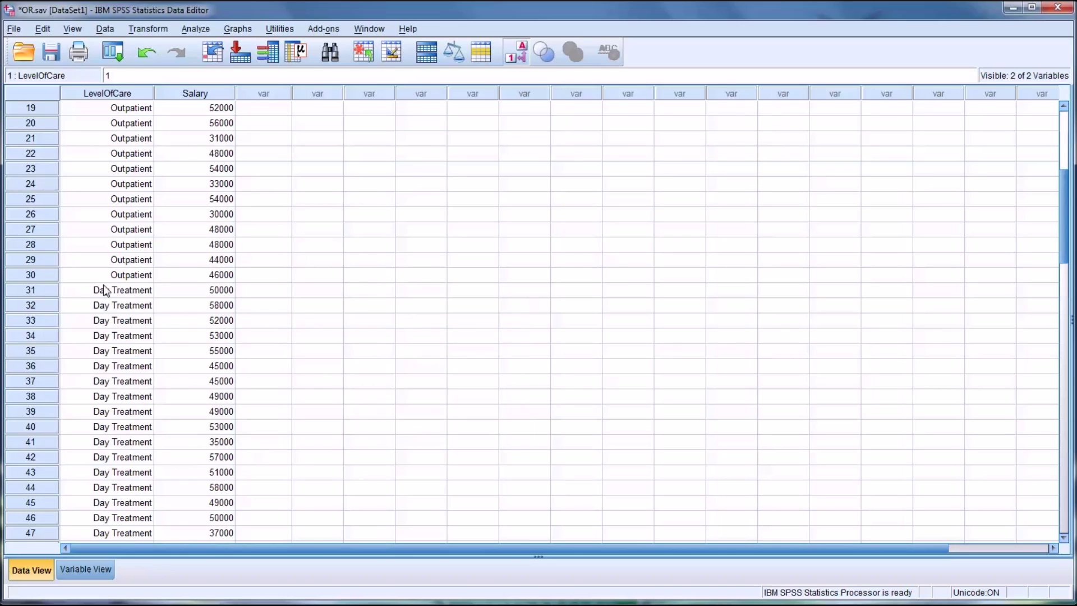
click(106, 290)
scroll(115, 297, down, 8)
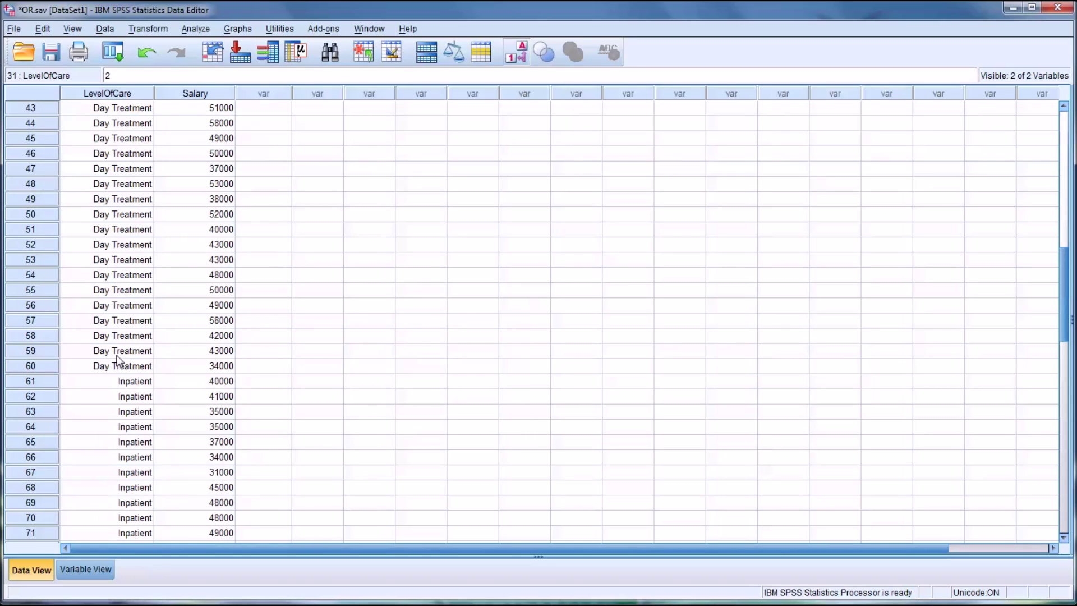
click(106, 382)
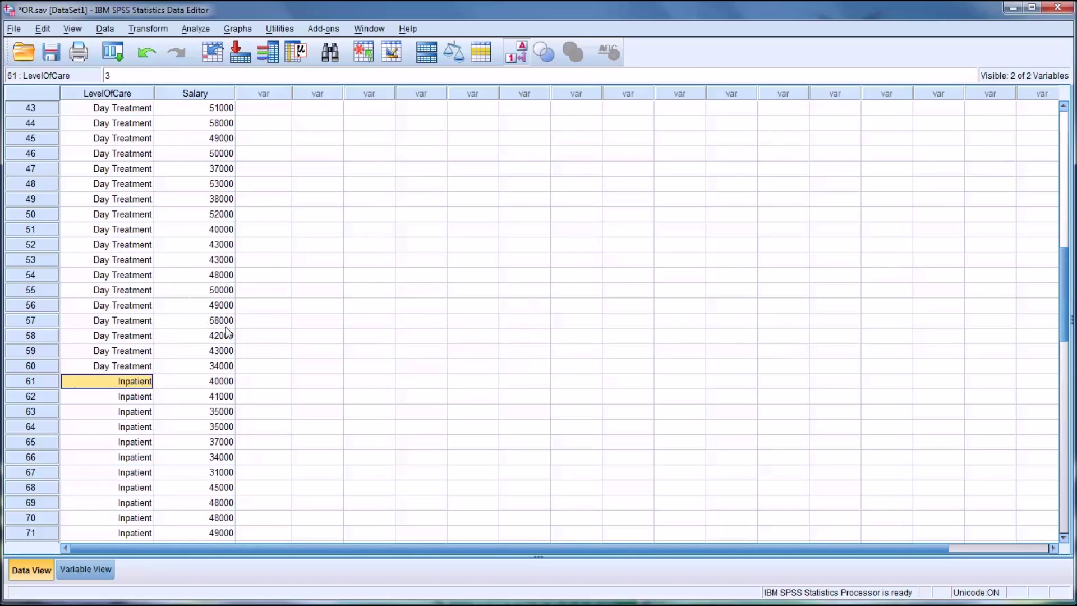
scroll(135, 314, up, 5)
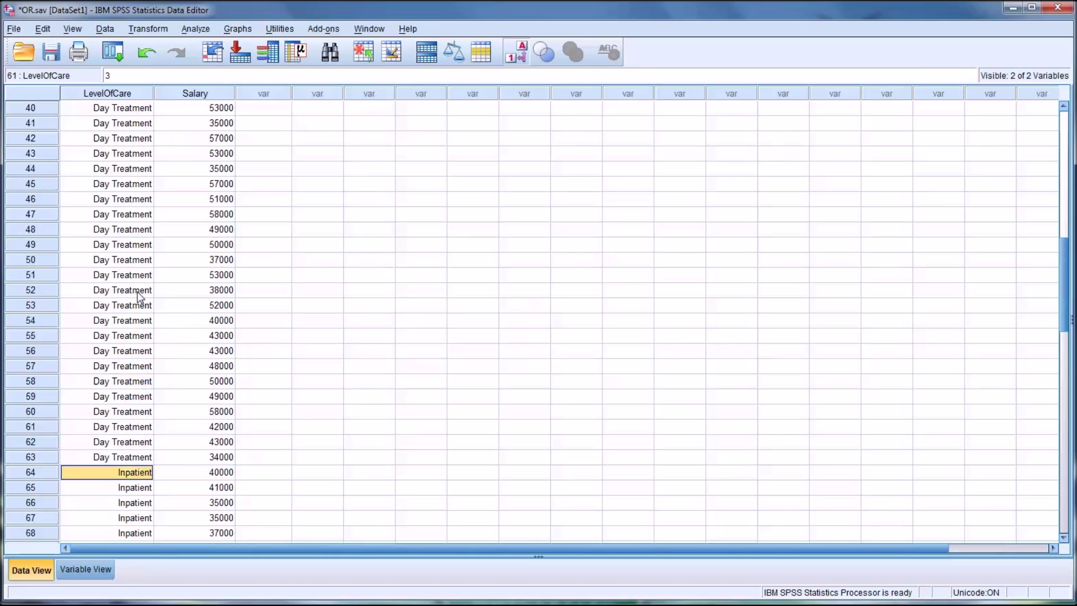
scroll(139, 295, up, 9)
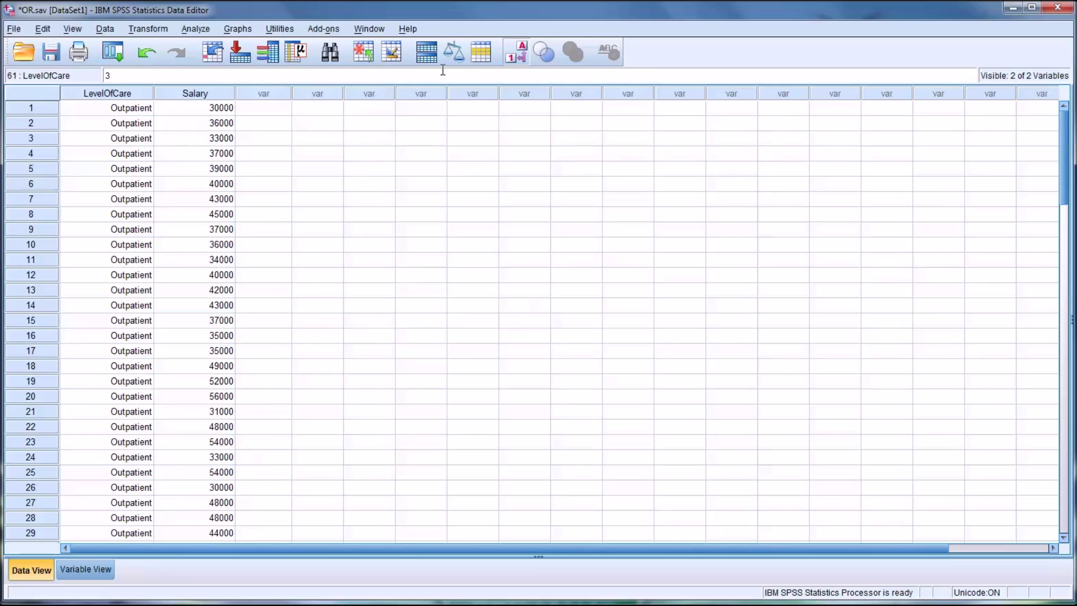
- Turn value labels off so LevelOfCare shows codes 1, 2 and 3
click(515, 52)
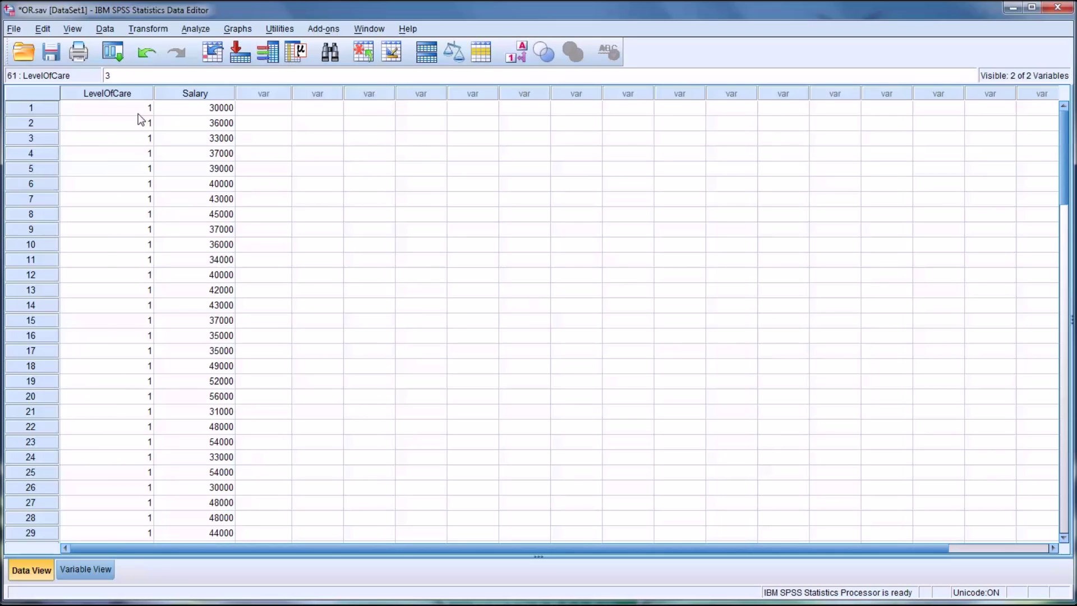
scroll(141, 119, down, 18)
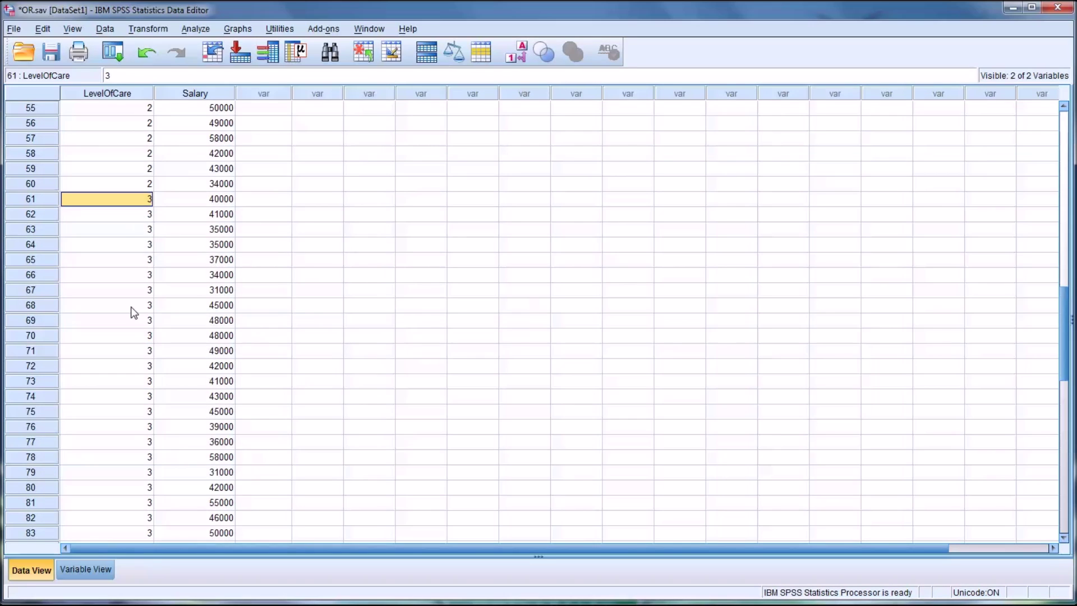
scroll(130, 312, up, 12)
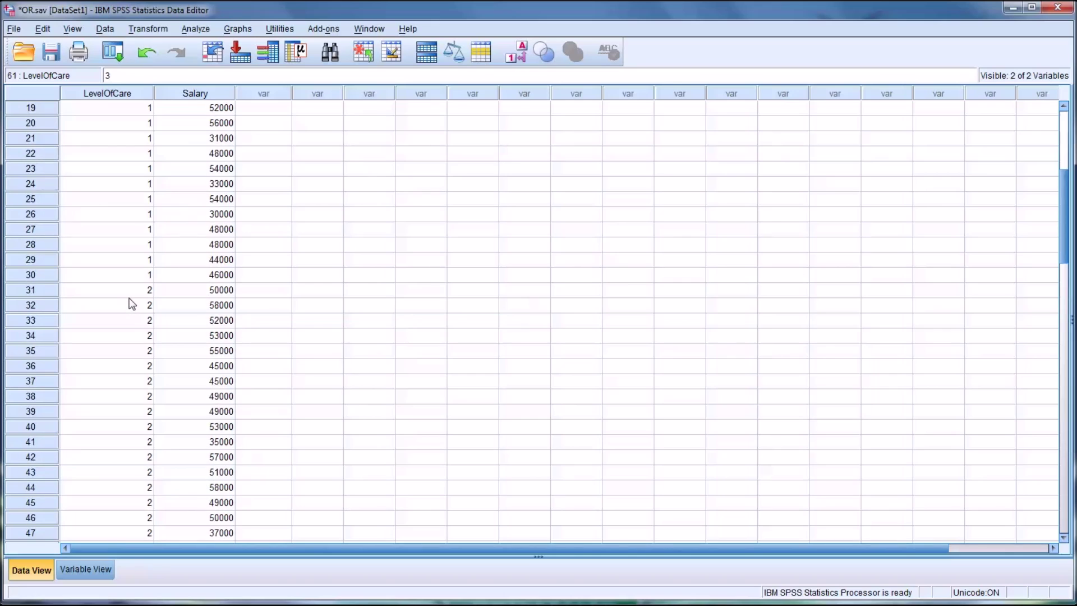
scroll(131, 303, down, 11)
scroll(131, 302, up, 8)
scroll(130, 295, up, 9)
click(264, 107)
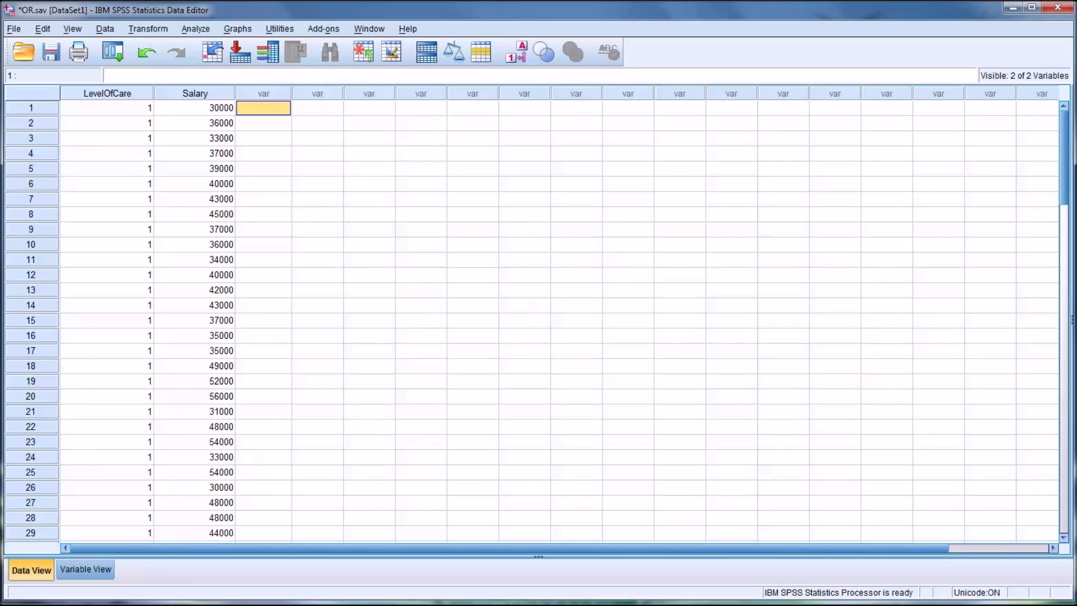
- Select the LevelOfCare column and scroll through its numeric codes to verify them
click(124, 100)
scroll(113, 186, down, 7)
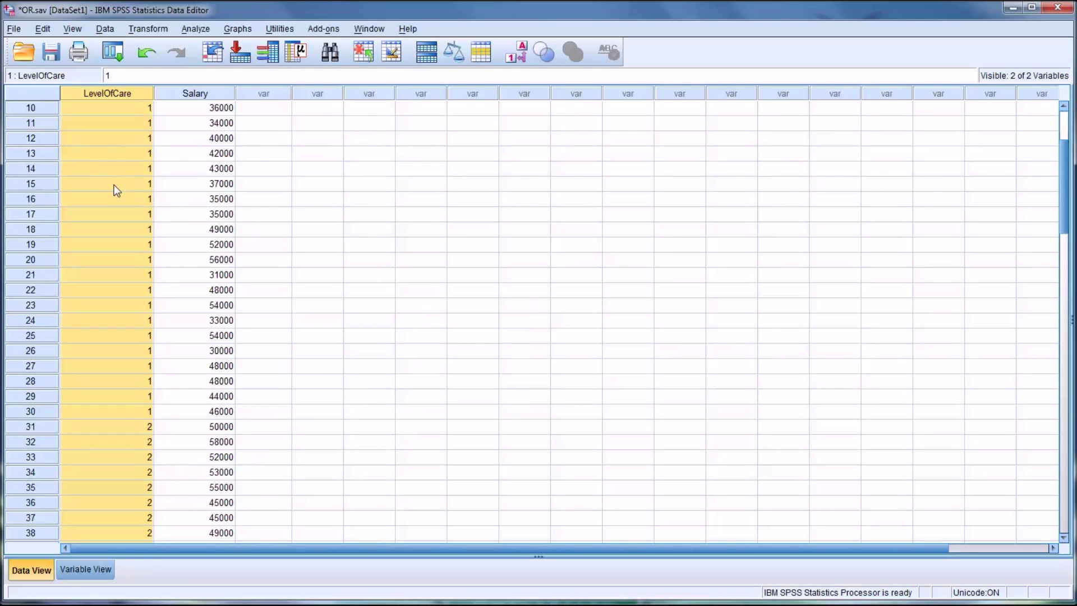
scroll(112, 191, down, 11)
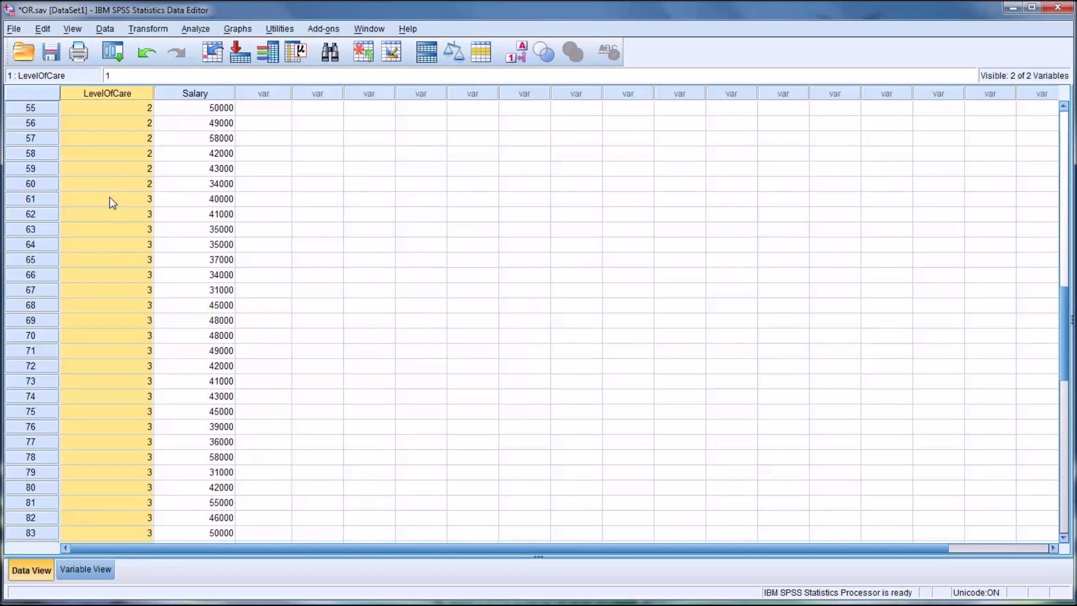
scroll(109, 197, up, 6)
scroll(109, 197, up, 12)
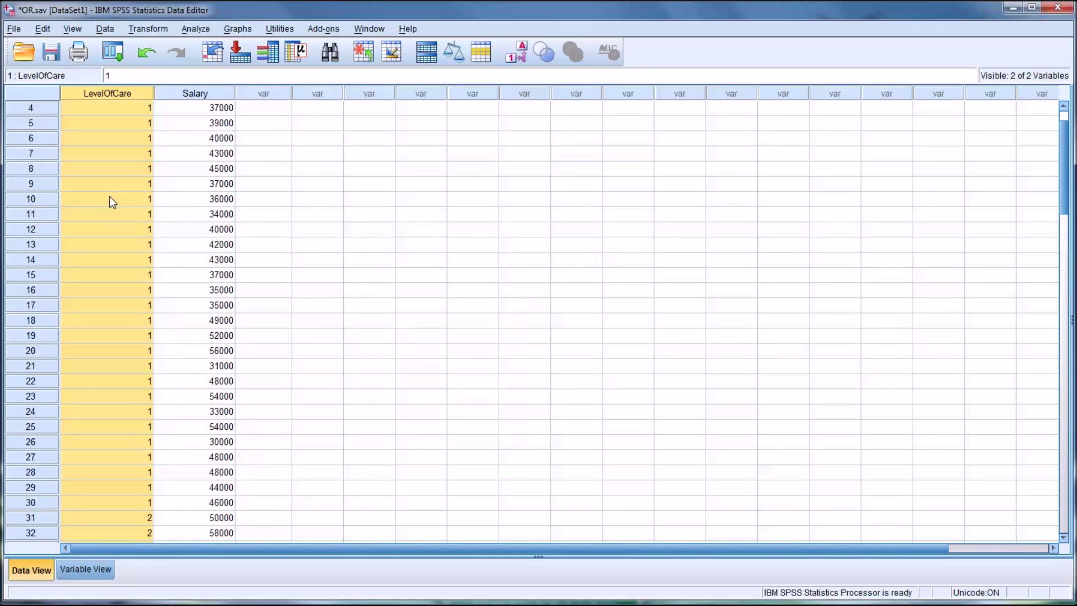
click(107, 111)
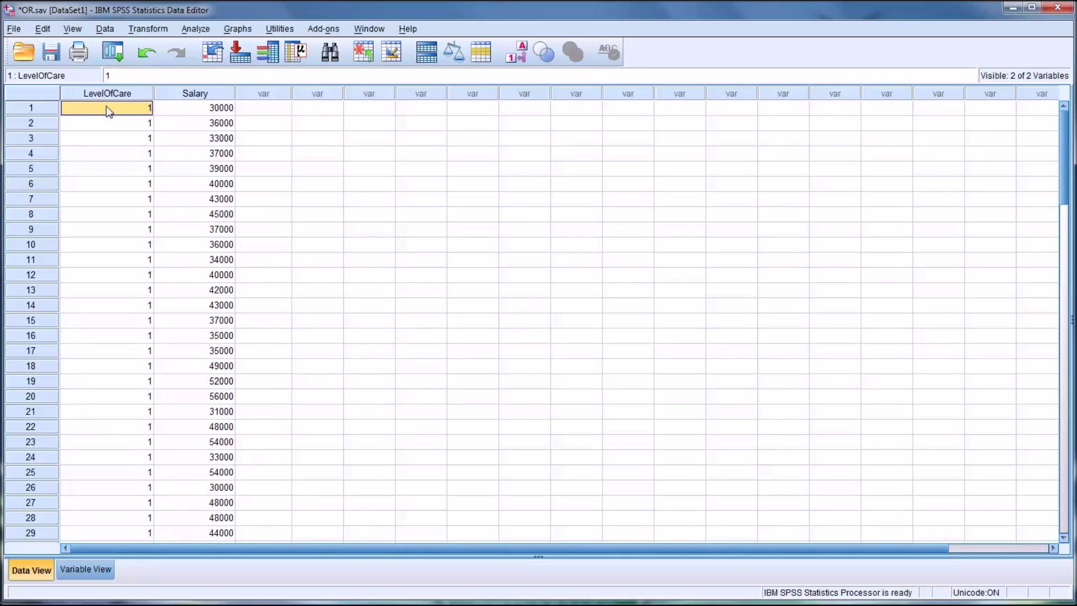
click(112, 93)
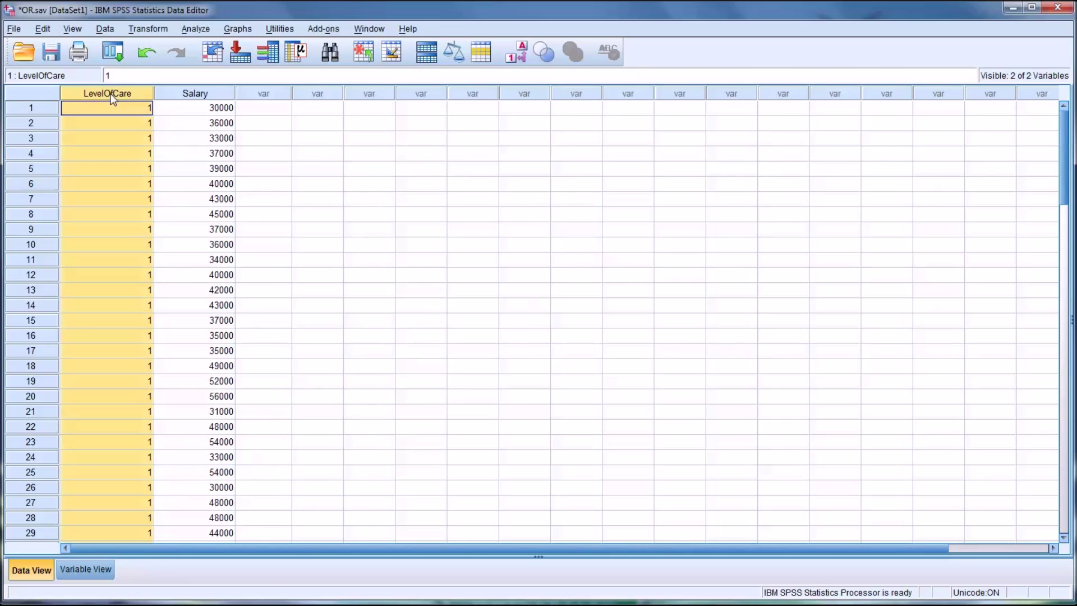
click(117, 112)
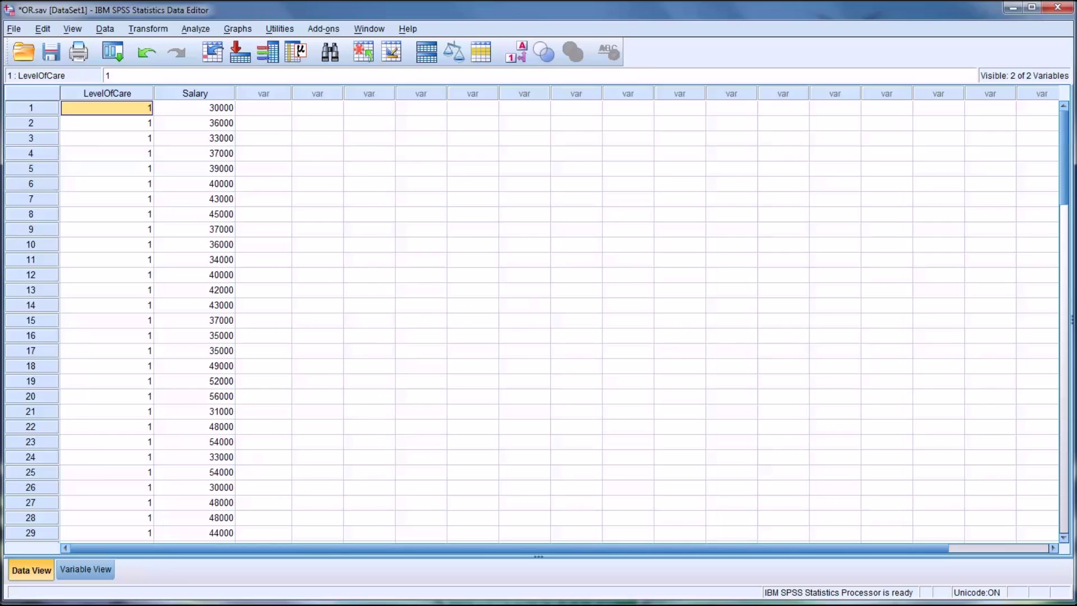
- Start a Recode into Different Variables with LevelOfCare as the input variable
click(144, 31)
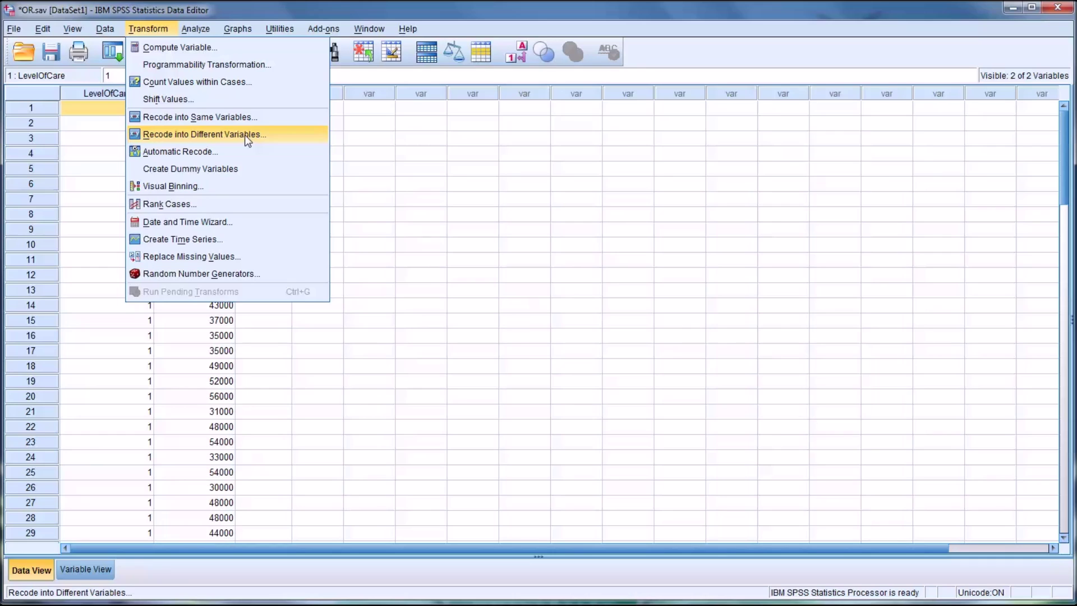
click(208, 133)
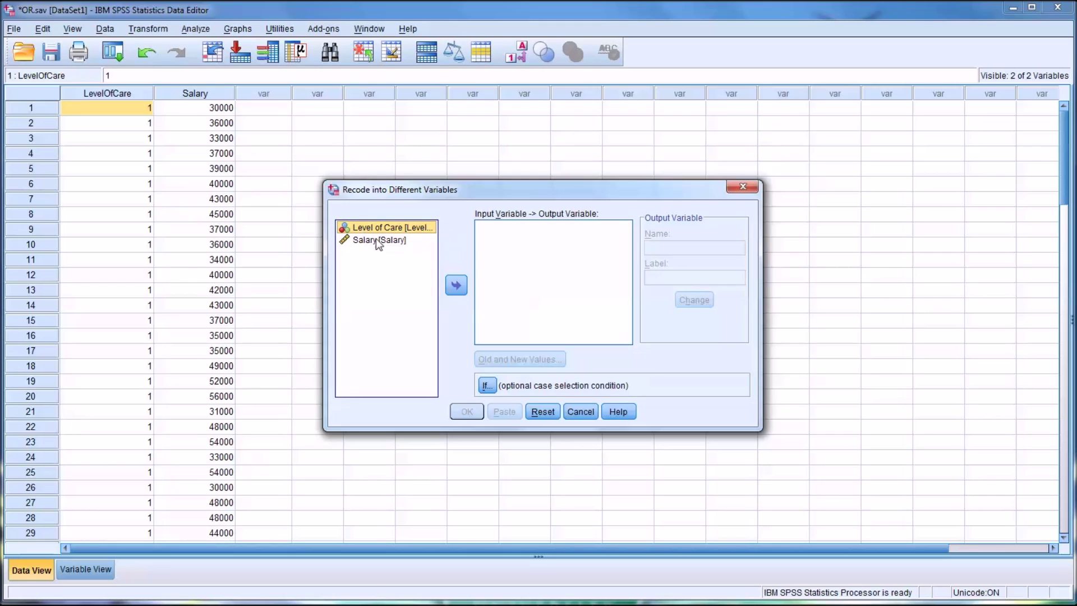
click(450, 287)
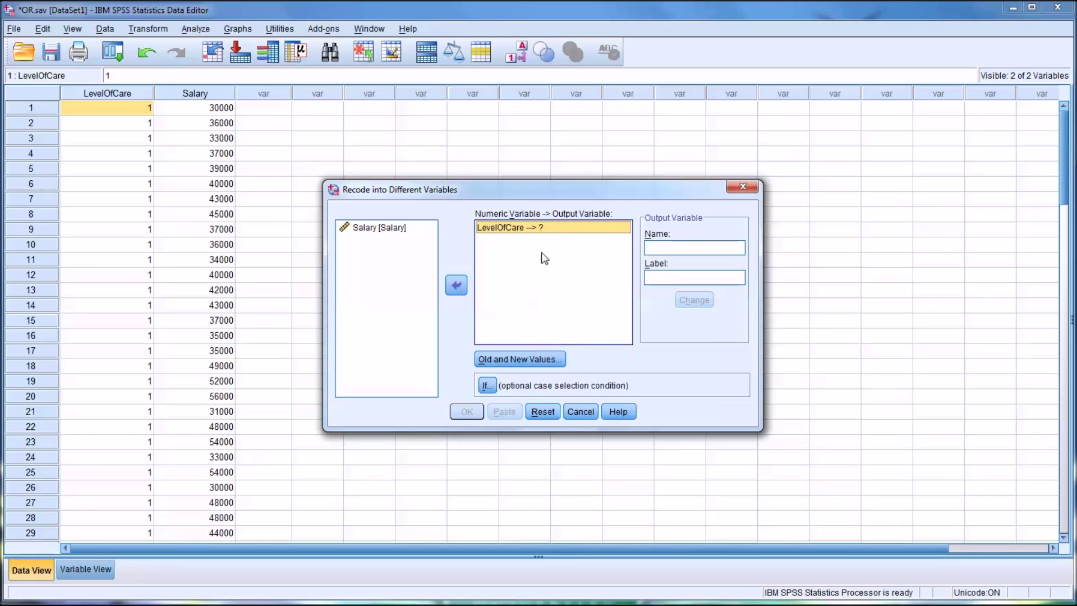
- Name and label the output variable Outpatient and apply the change
click(666, 245)
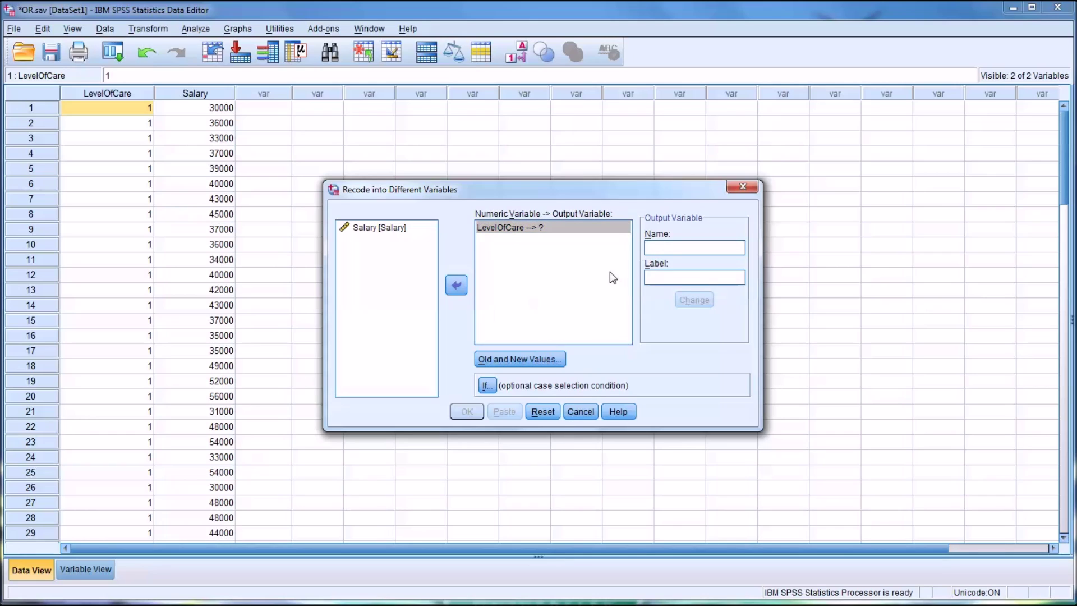
text(Outp)
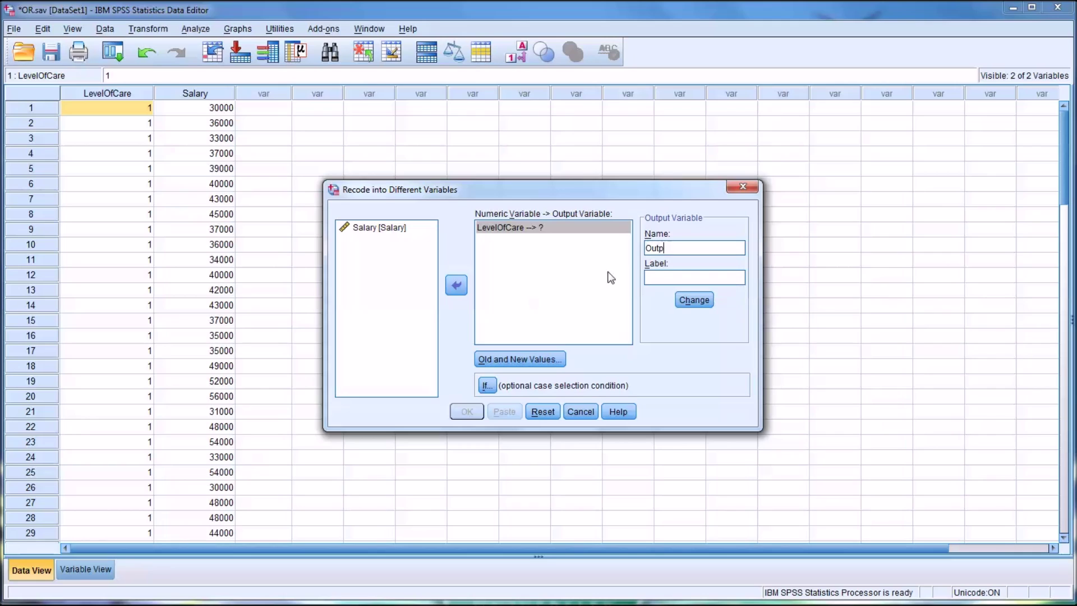
text(atient)
drag(696, 250, 641, 247)
key(ctrl+c)
click(667, 279)
key(ctrl+v)
click(689, 303)
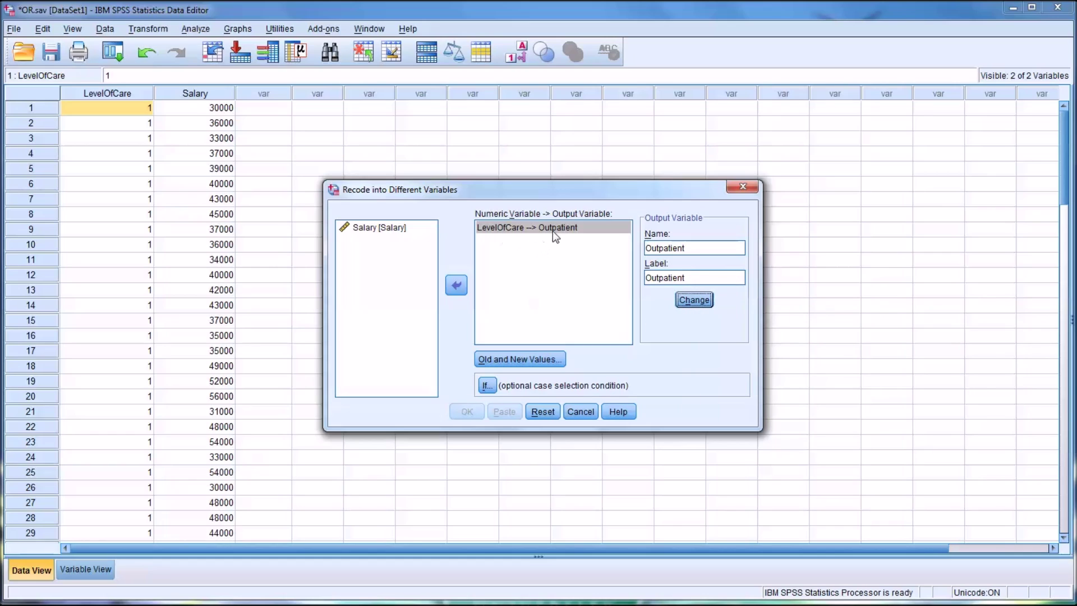
- In Old and New Values, add a rule mapping old value 1 to new value 1
click(507, 359)
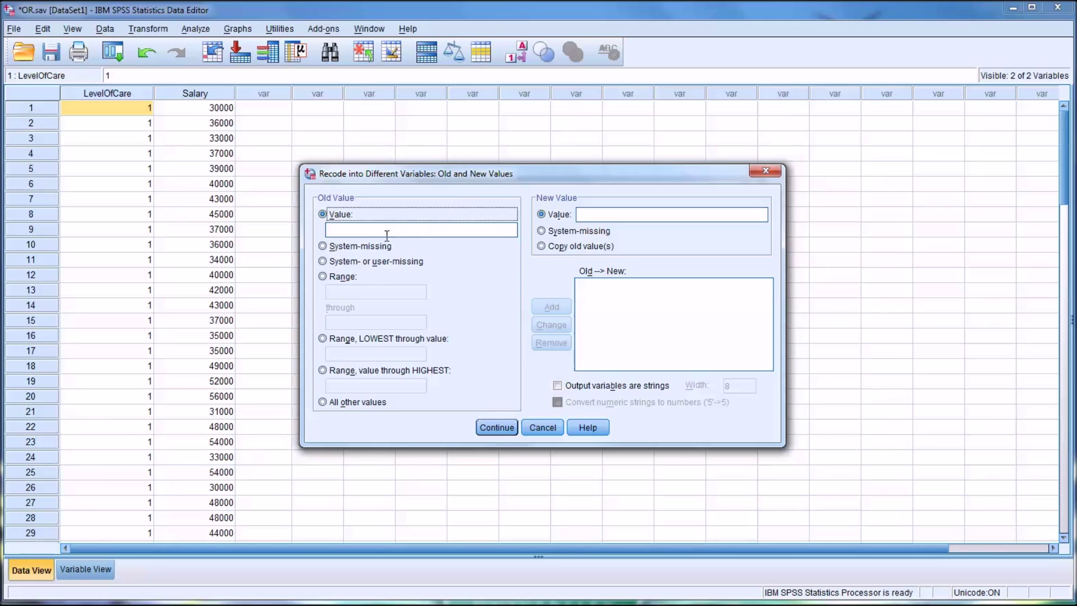
click(358, 231)
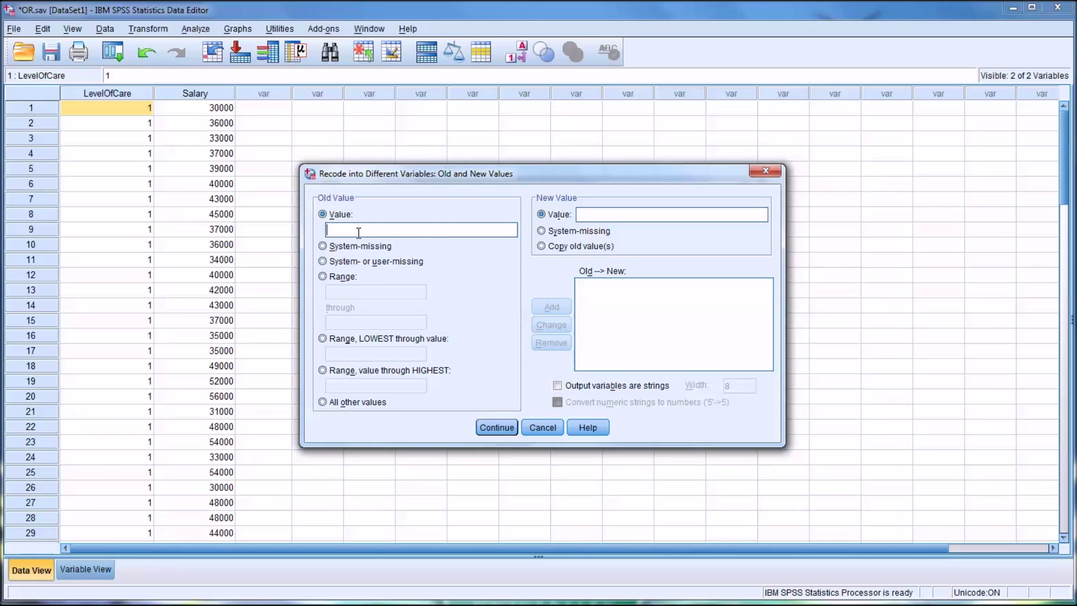
text(1)
click(587, 214)
text(1)
click(543, 307)
- Add a rule mapping all other values to 0, review both rules and continue
click(324, 403)
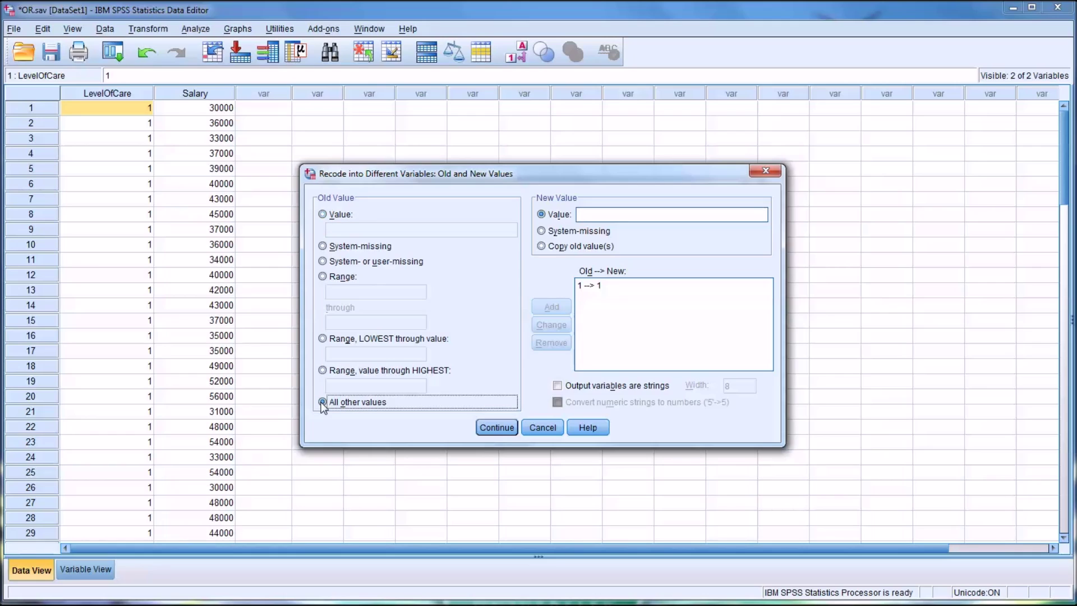
click(589, 217)
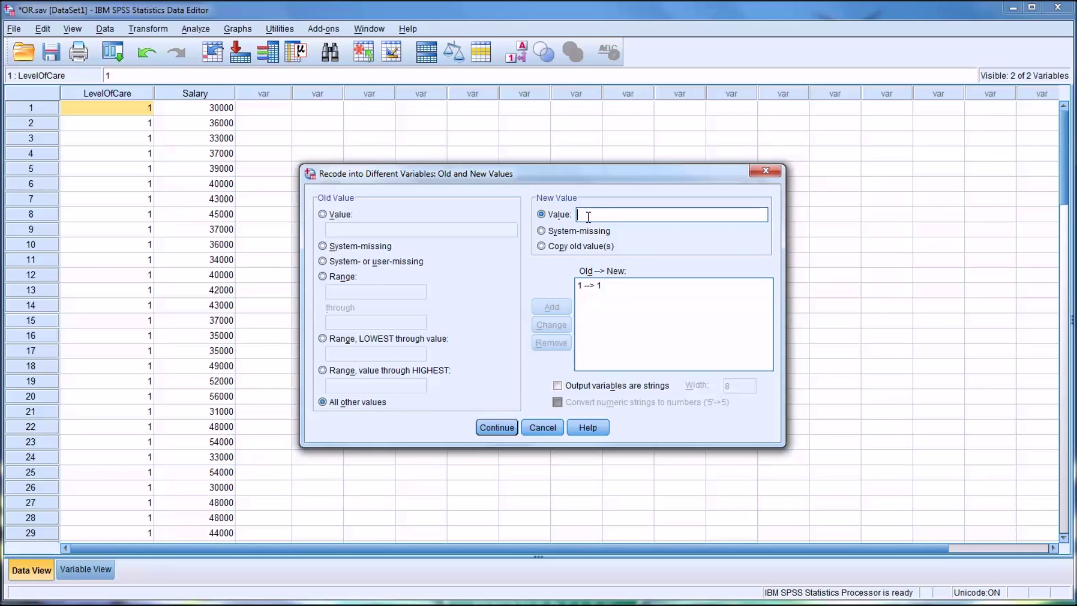
text(0)
click(551, 309)
click(621, 287)
click(636, 299)
click(496, 427)
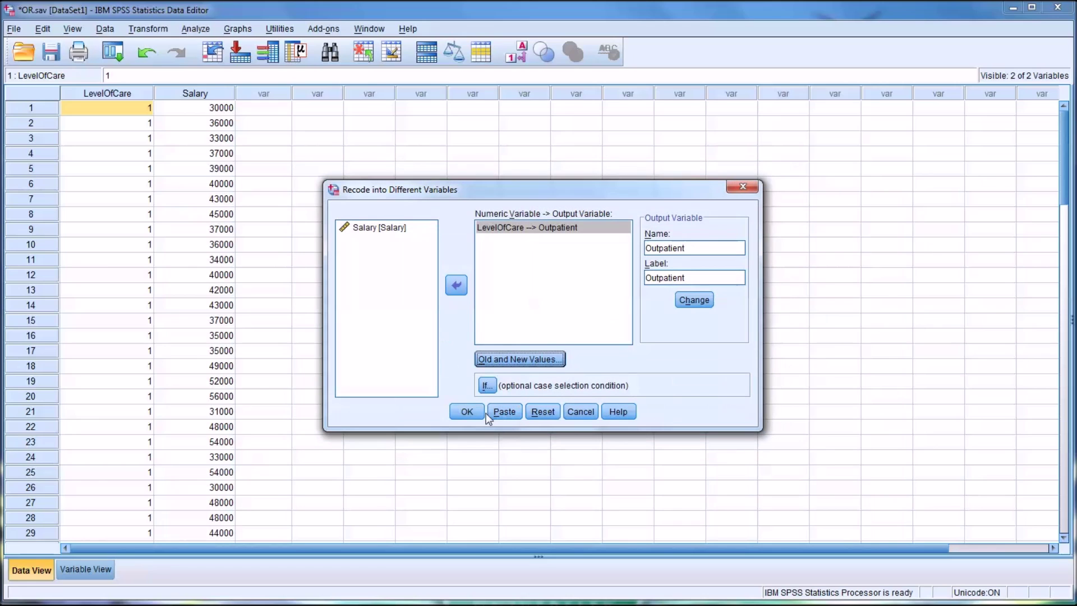
- Run the recode and check the new Outpatient column's 1.00 and .00 values
click(466, 411)
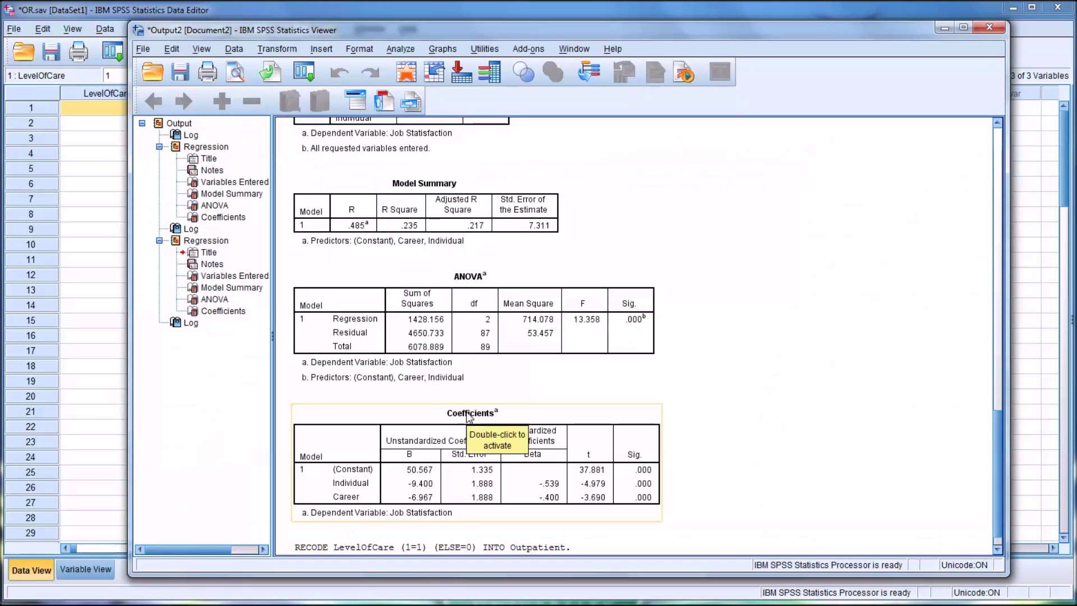
click(109, 359)
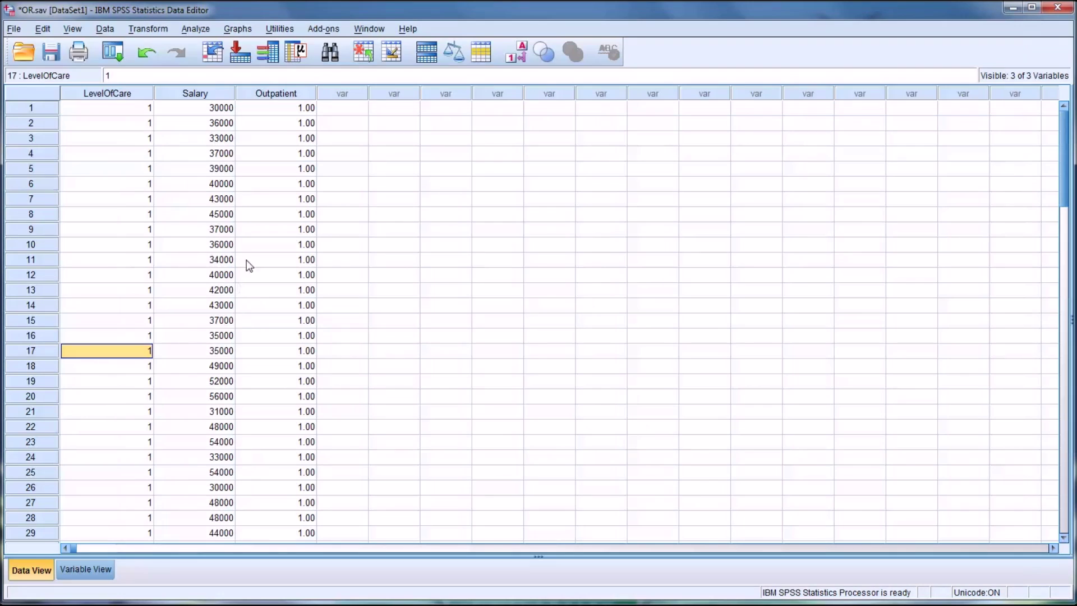
click(267, 208)
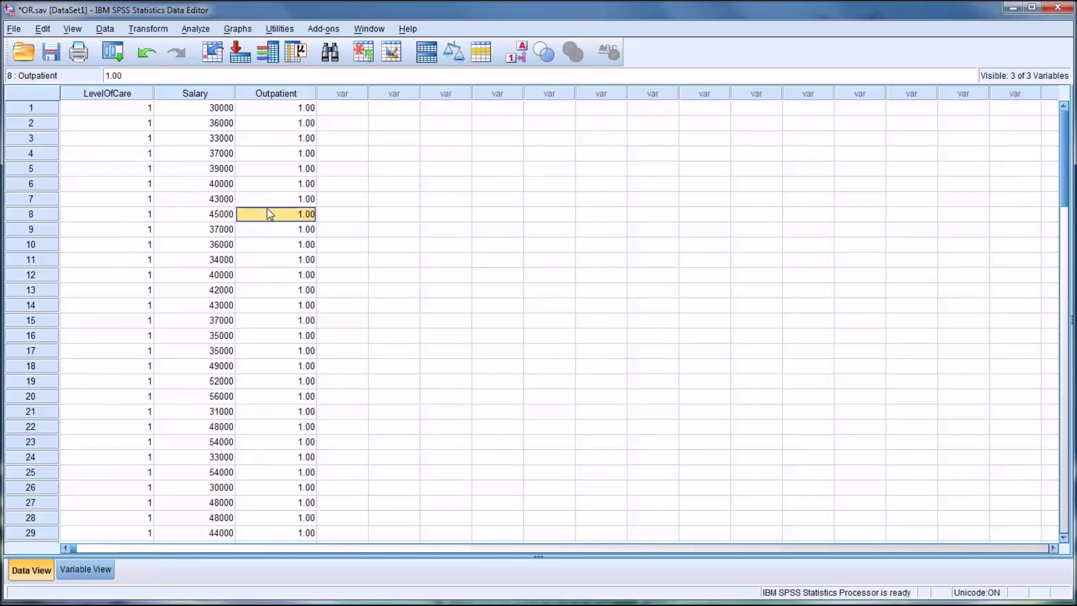
click(282, 110)
scroll(274, 136, down, 8)
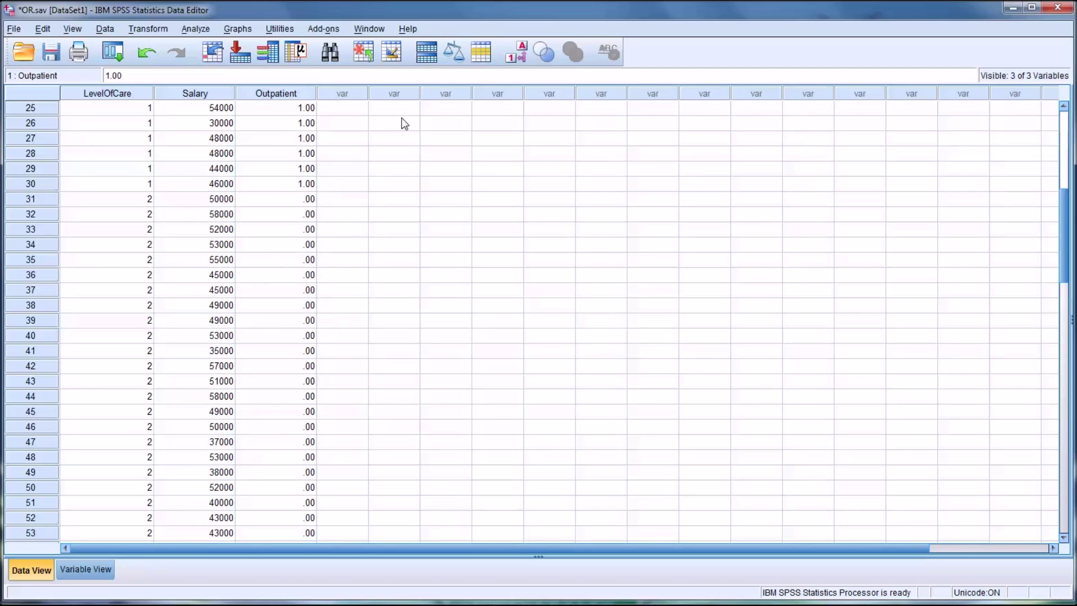
- Turn value labels back on so LevelOfCare shows the care-level names
click(514, 54)
scroll(154, 247, down, 6)
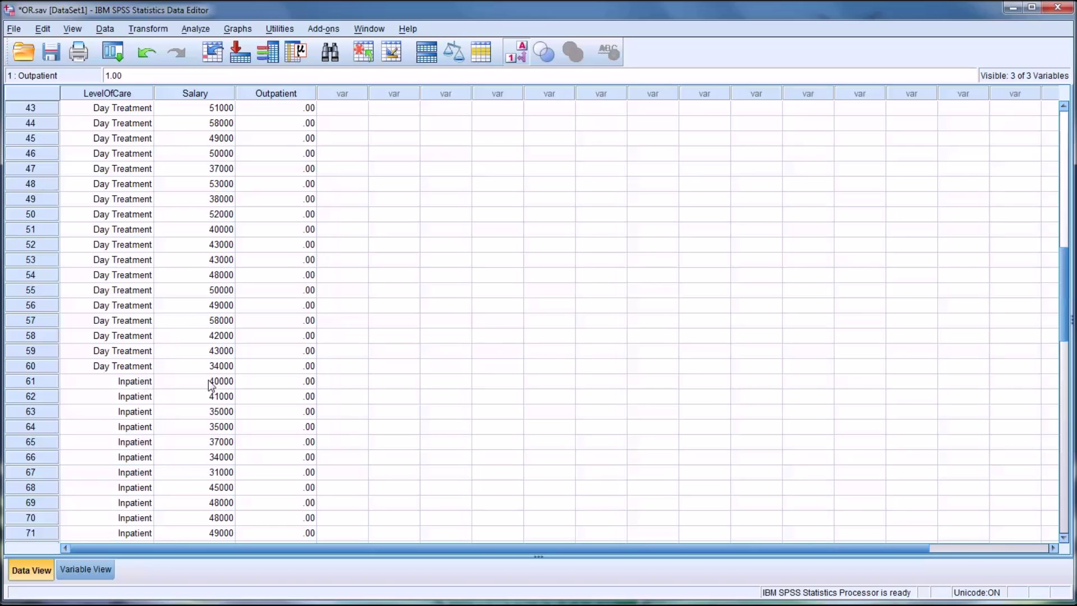
scroll(273, 364, up, 12)
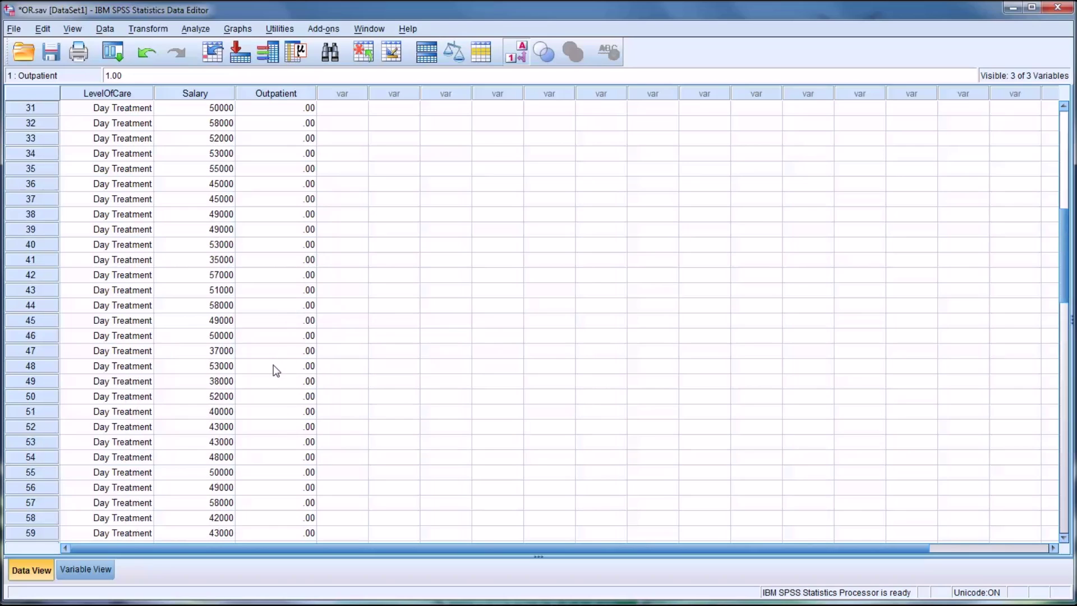
scroll(274, 365, up, 2)
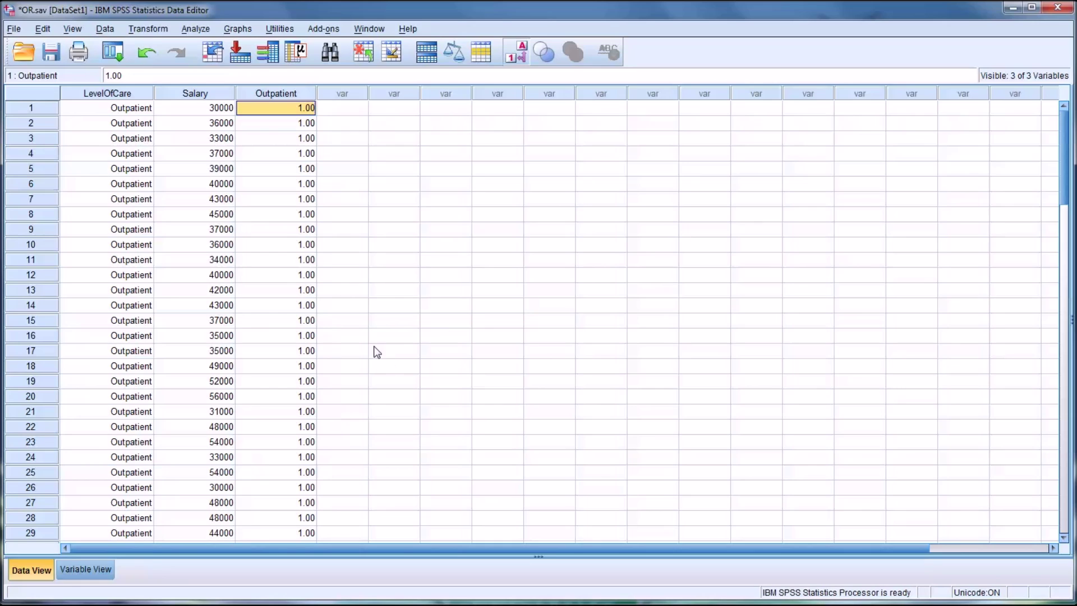
- Reopen the LevelOfCare recode and replace the output name with 'Day Treatment'
click(148, 29)
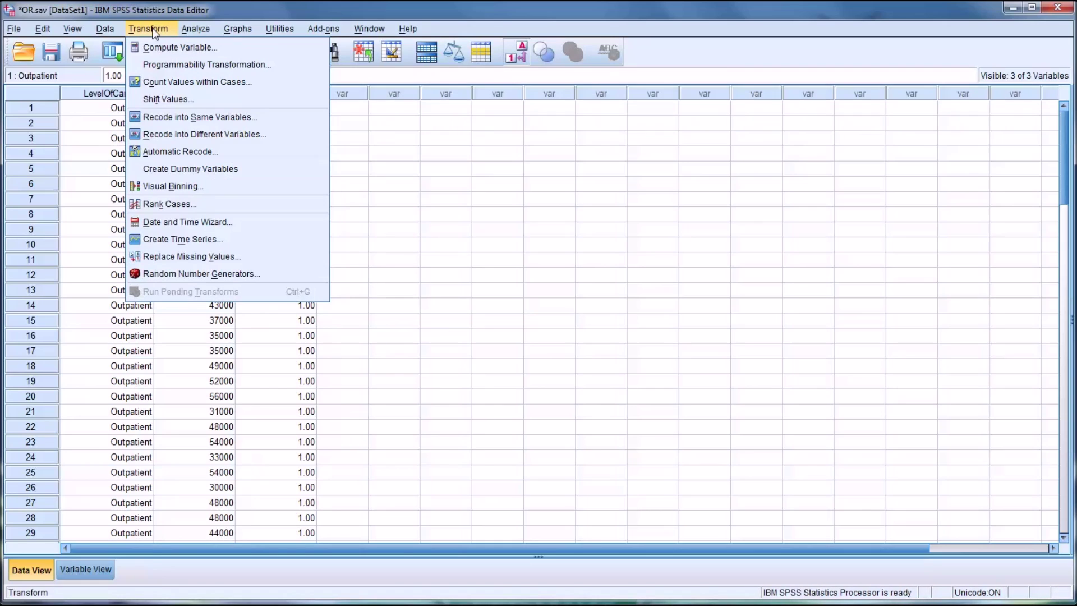
click(191, 134)
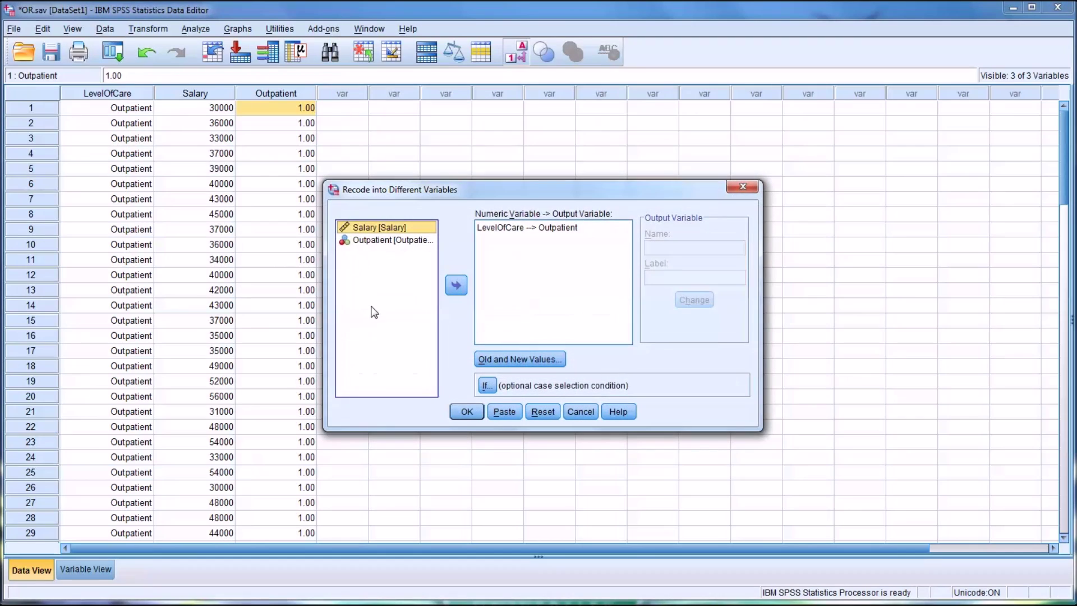
click(516, 228)
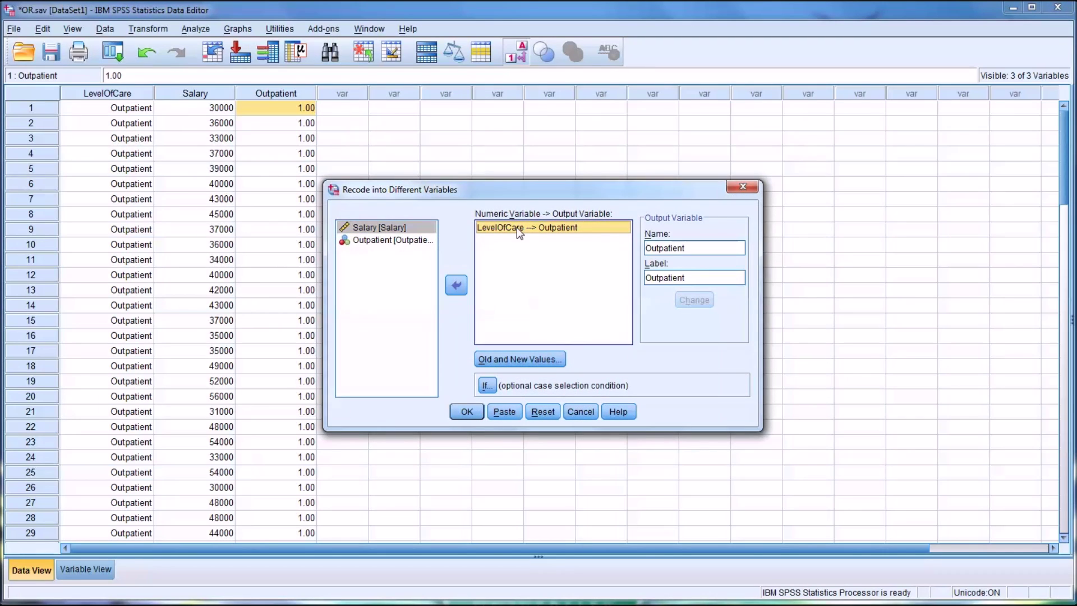
drag(705, 249, 637, 242)
text(Day)
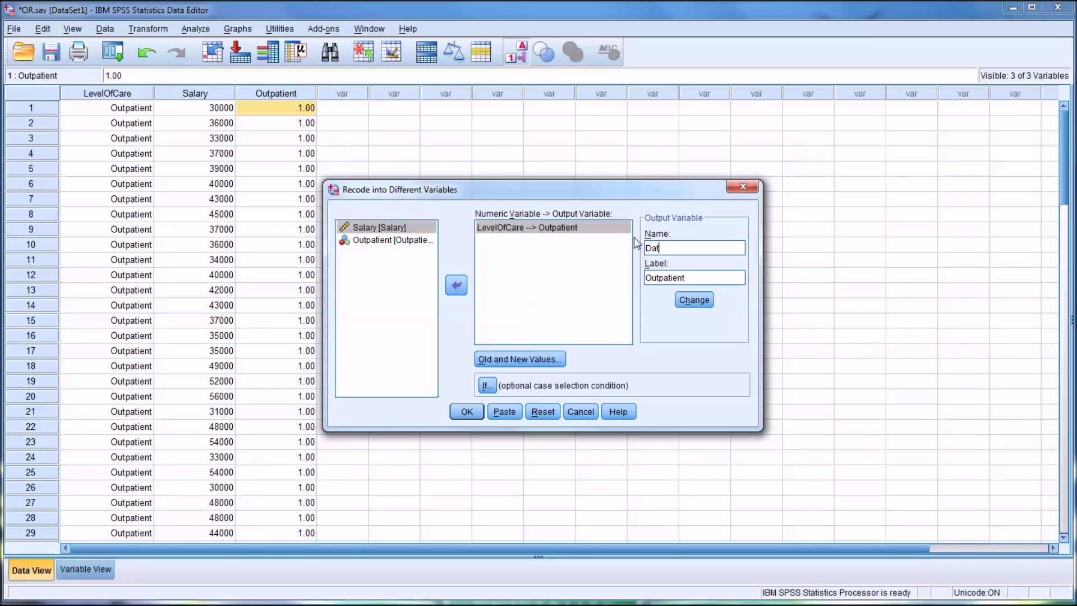
text( Treatment)
- Label the output 'Day Treatment', change the name to DayTreatment and apply it
drag(704, 247, 696, 280)
text(Day Treatment)
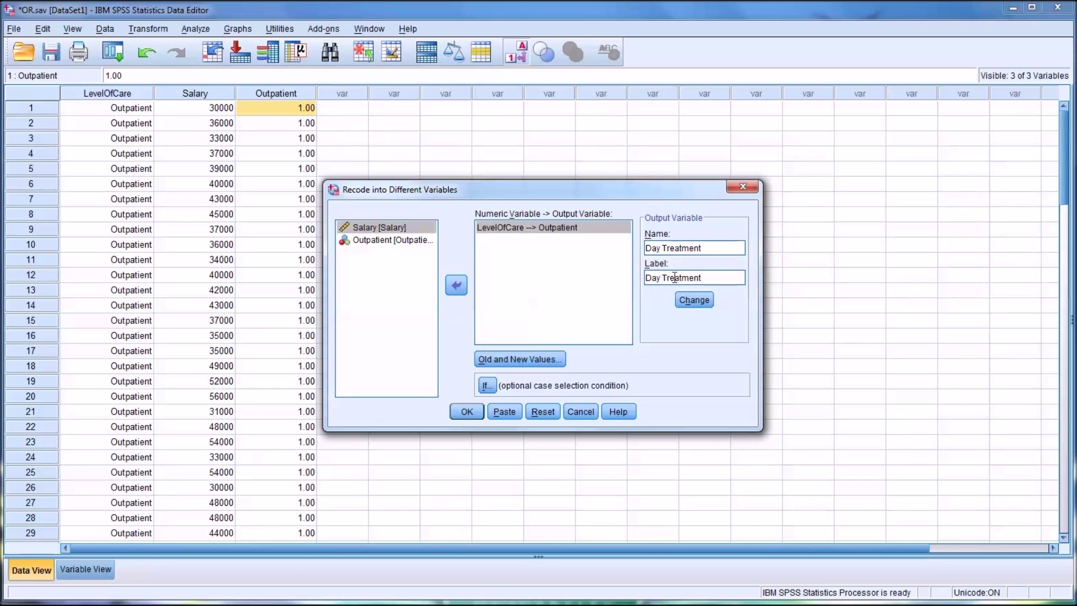
click(662, 248)
click(662, 248)
key(BackSpace)
click(694, 300)
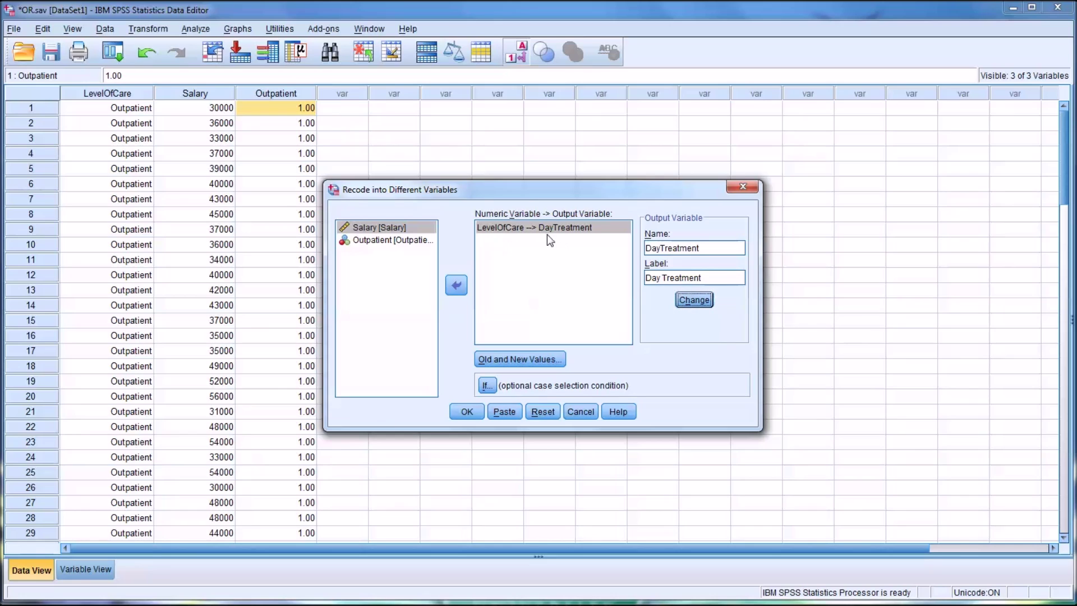
click(526, 359)
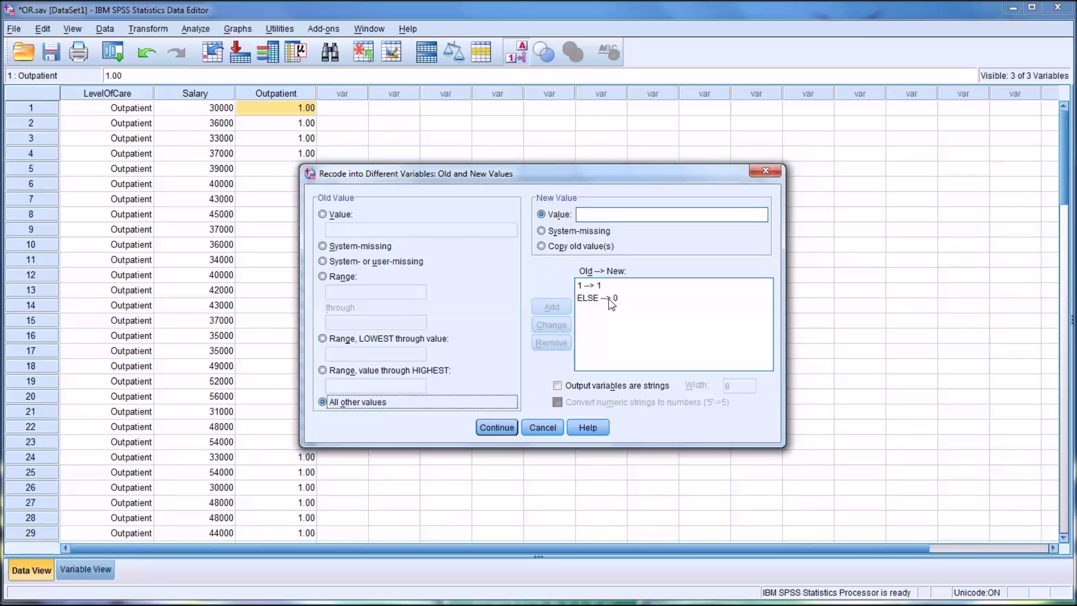
- Remove the ELSE → 0 and 1 → 1 rules and add a 2 → 1 rule
click(589, 298)
click(551, 343)
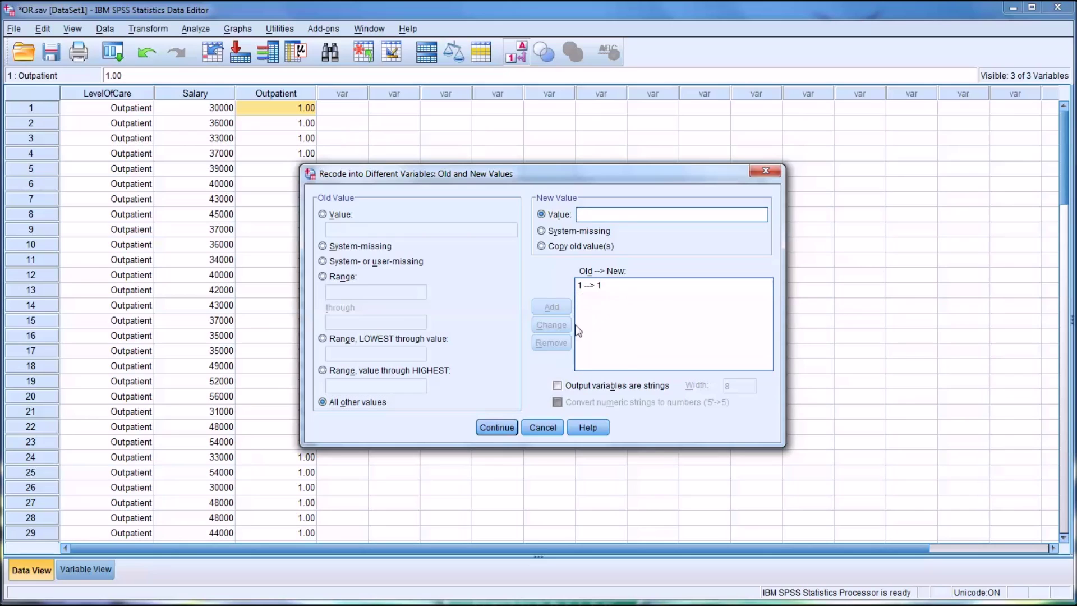
click(608, 285)
click(551, 342)
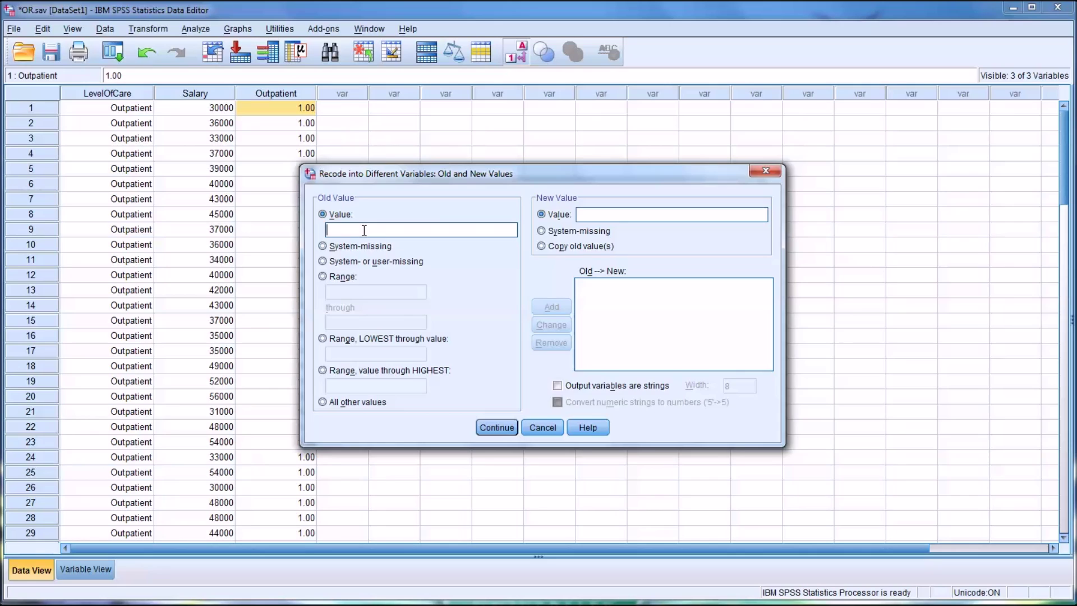
text(2)
click(587, 216)
text(1)
click(551, 306)
- Add a rule mapping all other values to 0
click(323, 402)
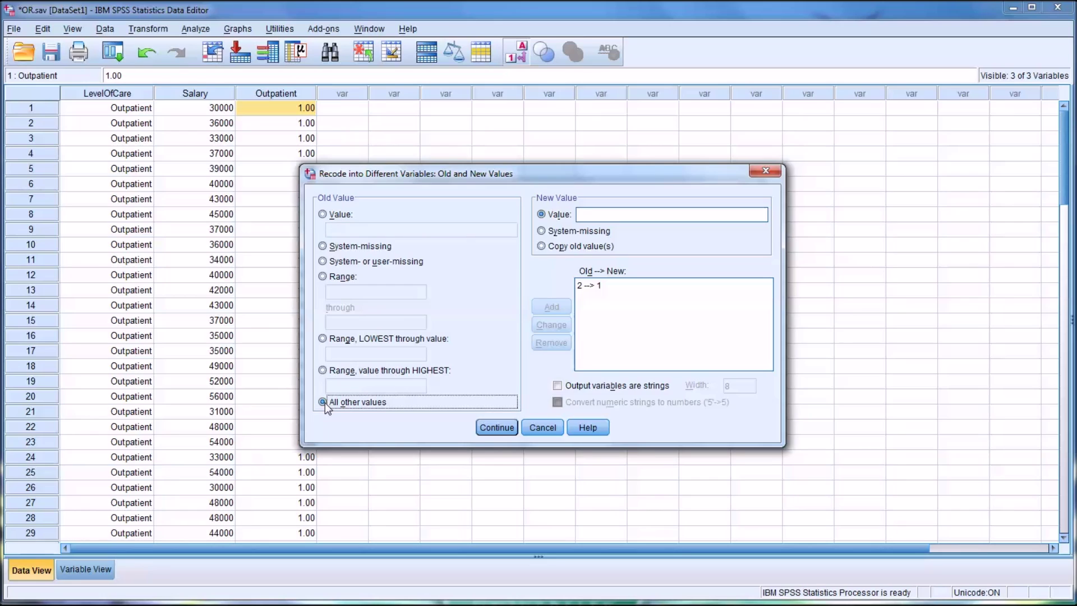
click(597, 216)
text(0)
click(565, 308)
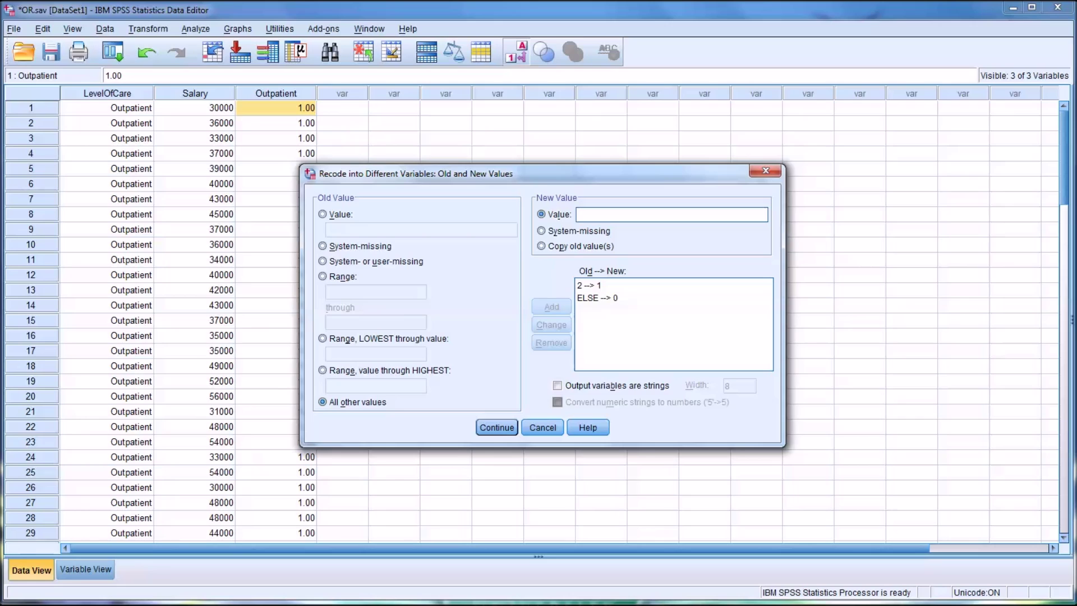
- Confirm the mappings, run the recode and scroll through the new DayTreatment column's values
click(498, 426)
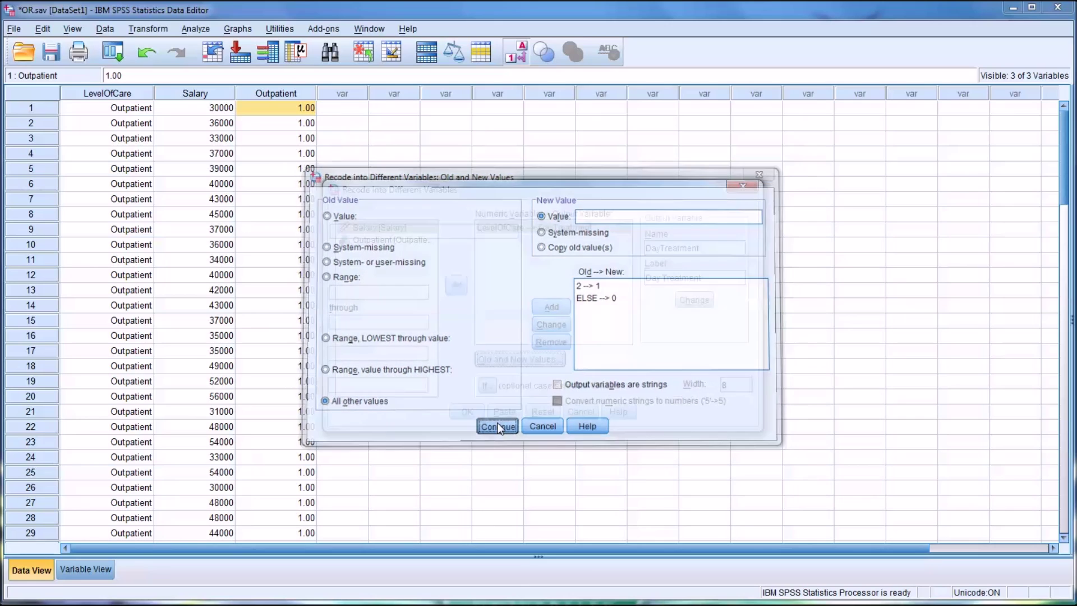
click(467, 412)
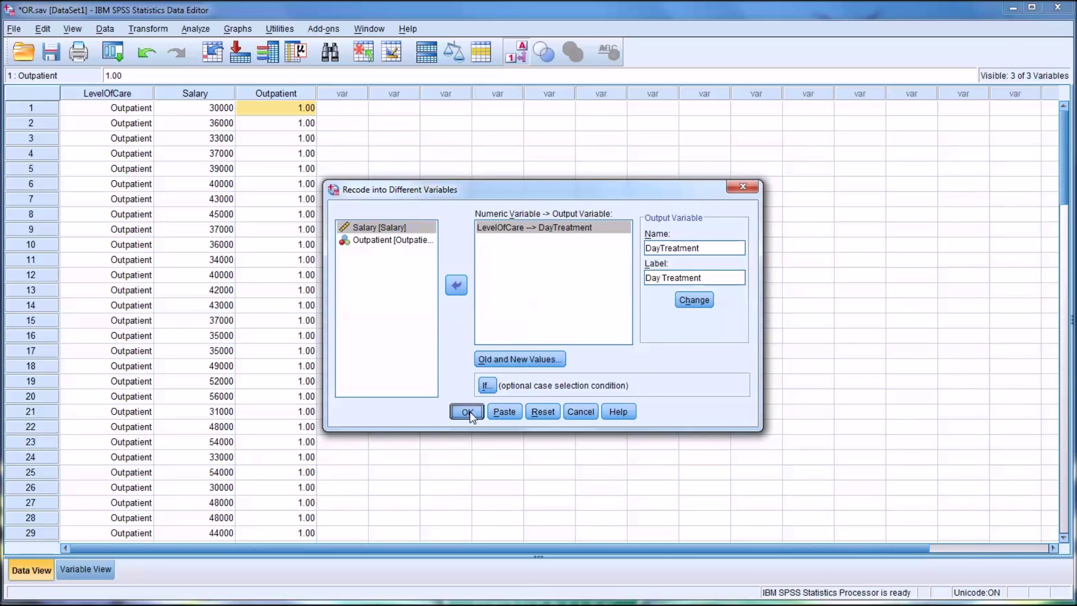
click(104, 354)
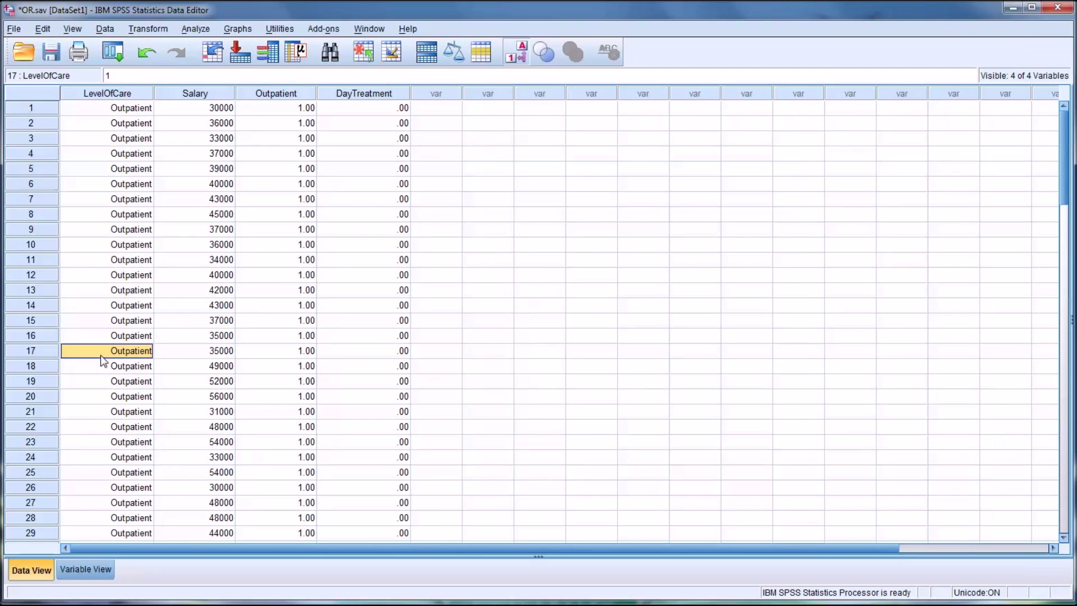
scroll(366, 145, down, 5)
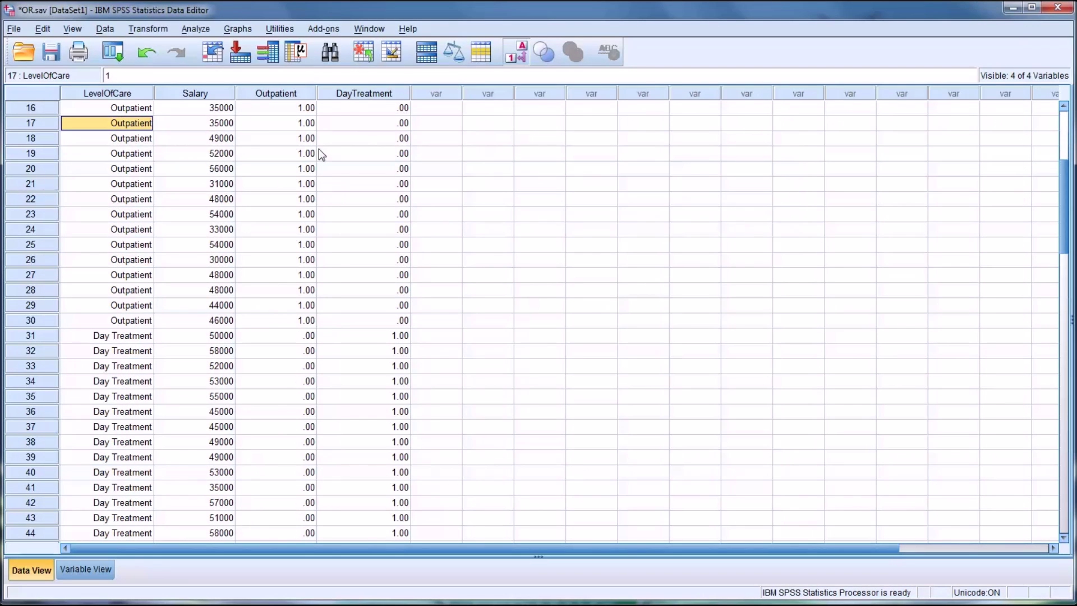
scroll(356, 151, down, 3)
scroll(333, 207, down, 8)
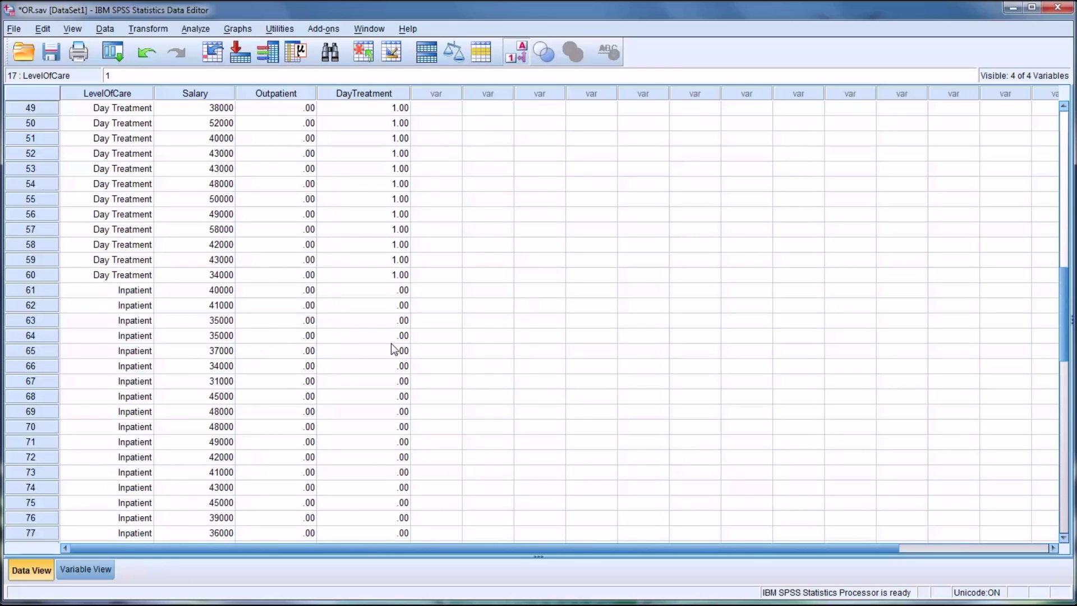
scroll(370, 353, up, 4)
scroll(374, 353, up, 12)
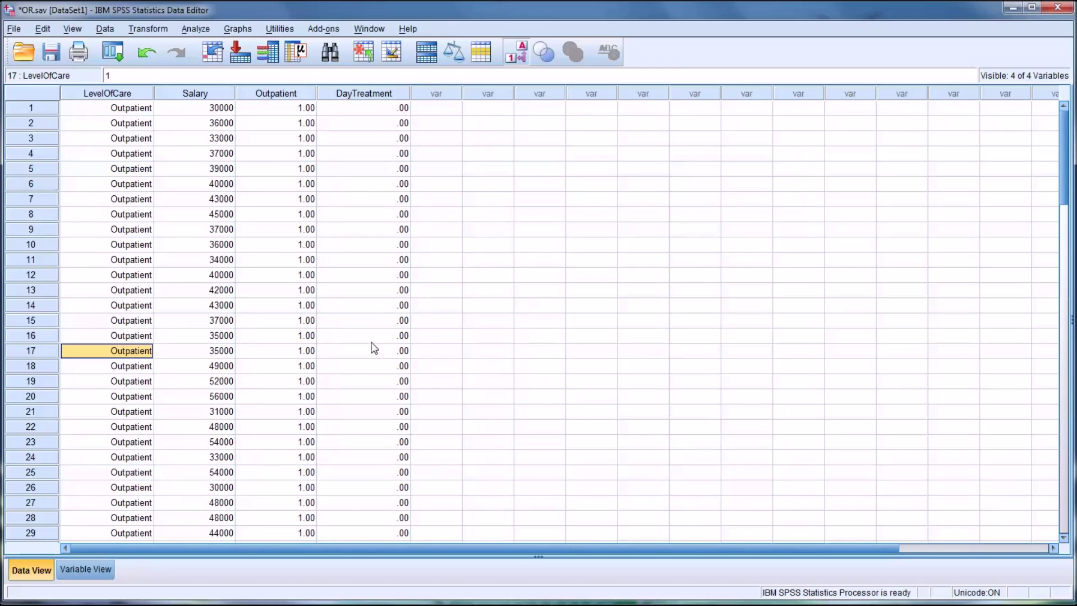
- Reopen the LevelOfCare recode and set the output name and label to Inpatient
click(137, 29)
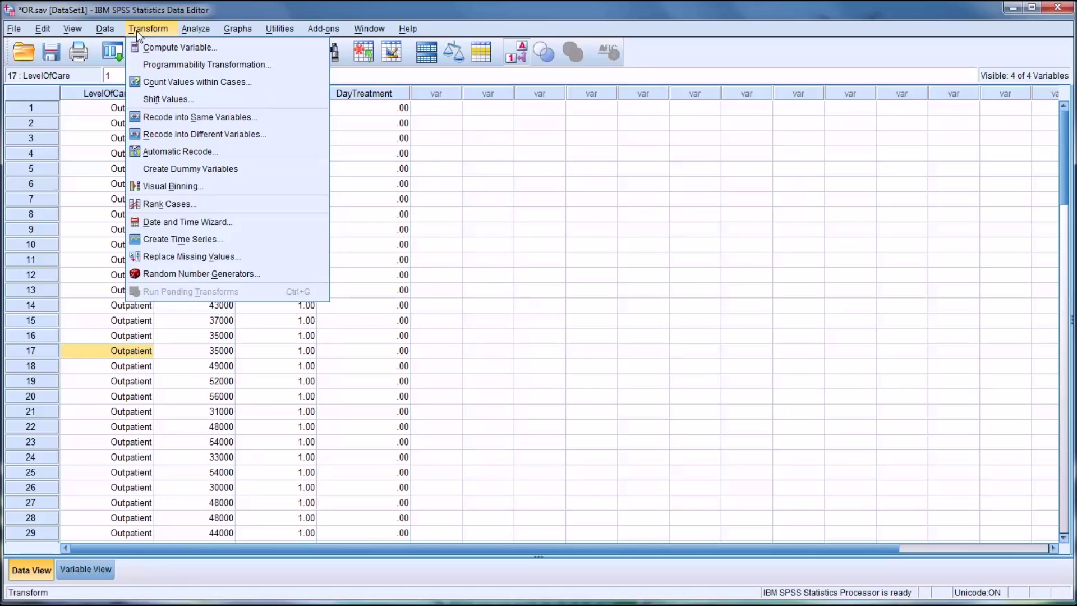
click(185, 130)
click(534, 230)
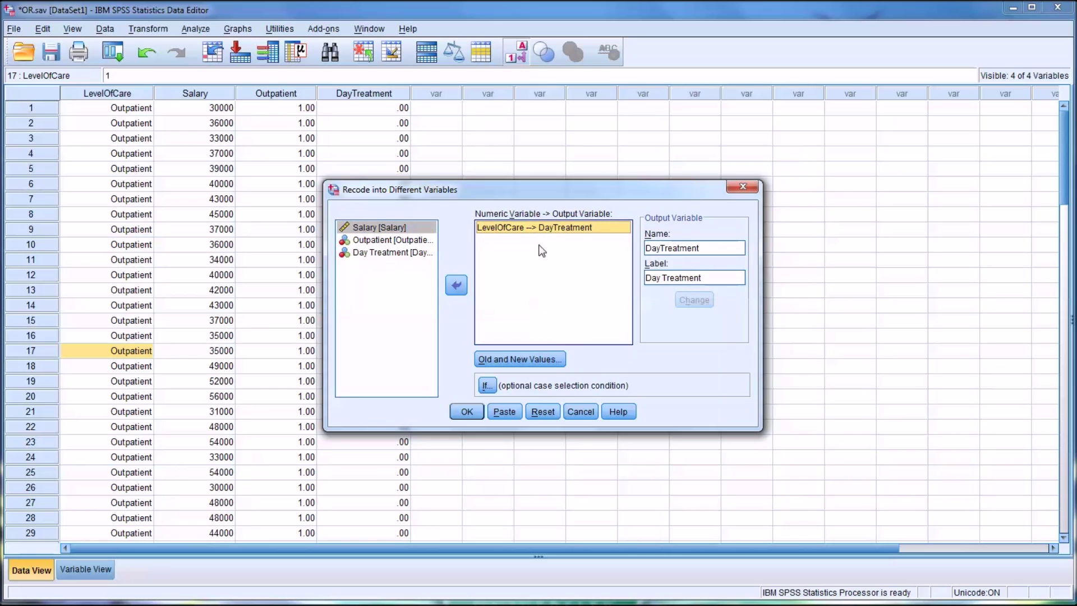
drag(646, 247, 712, 247)
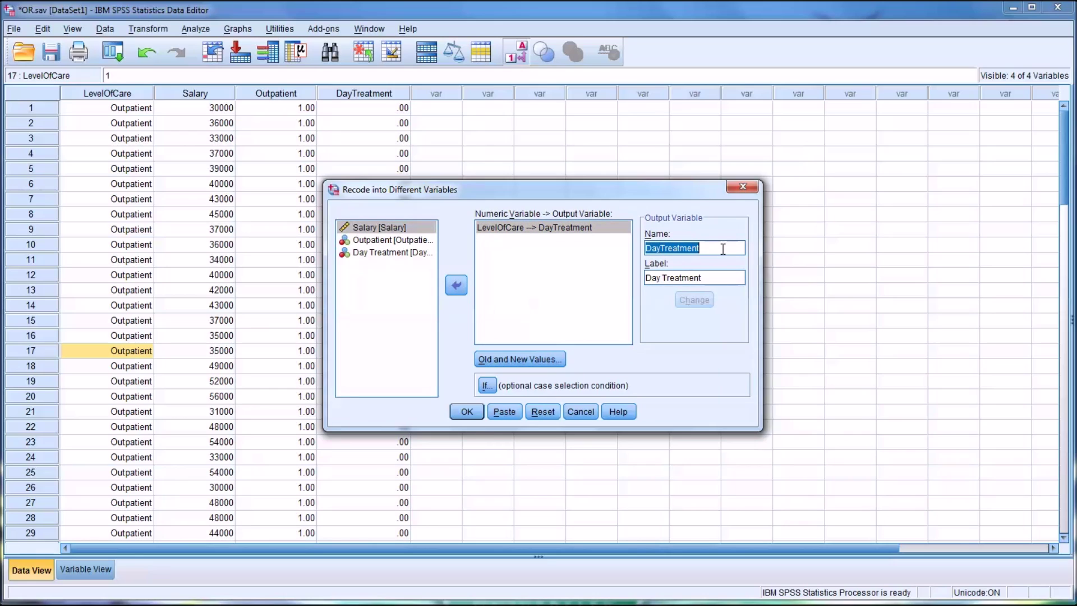
text(Inpatient)
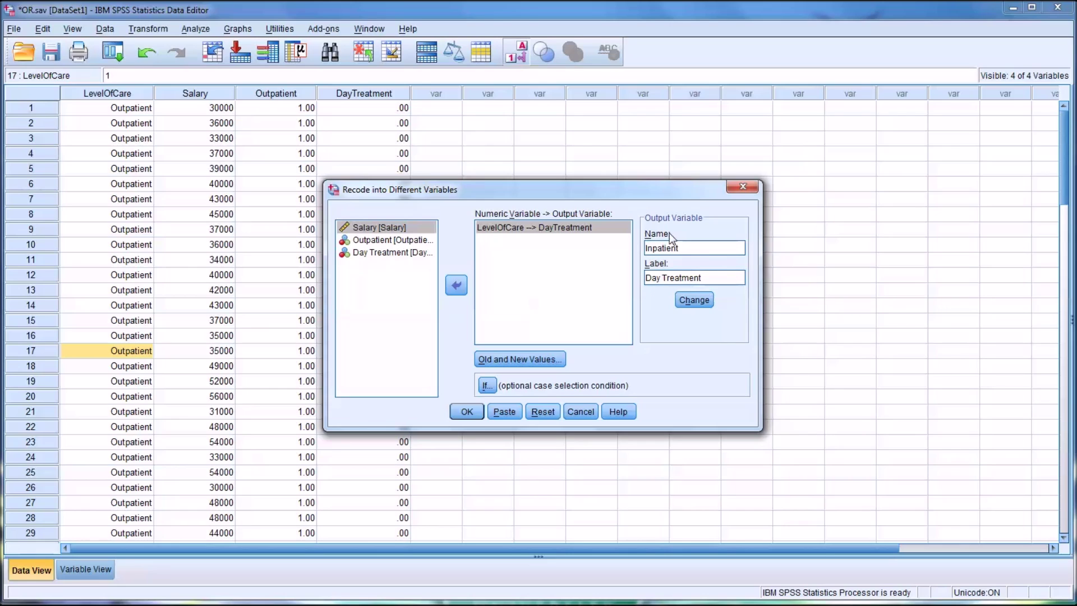
drag(685, 248, 708, 278)
click(647, 277)
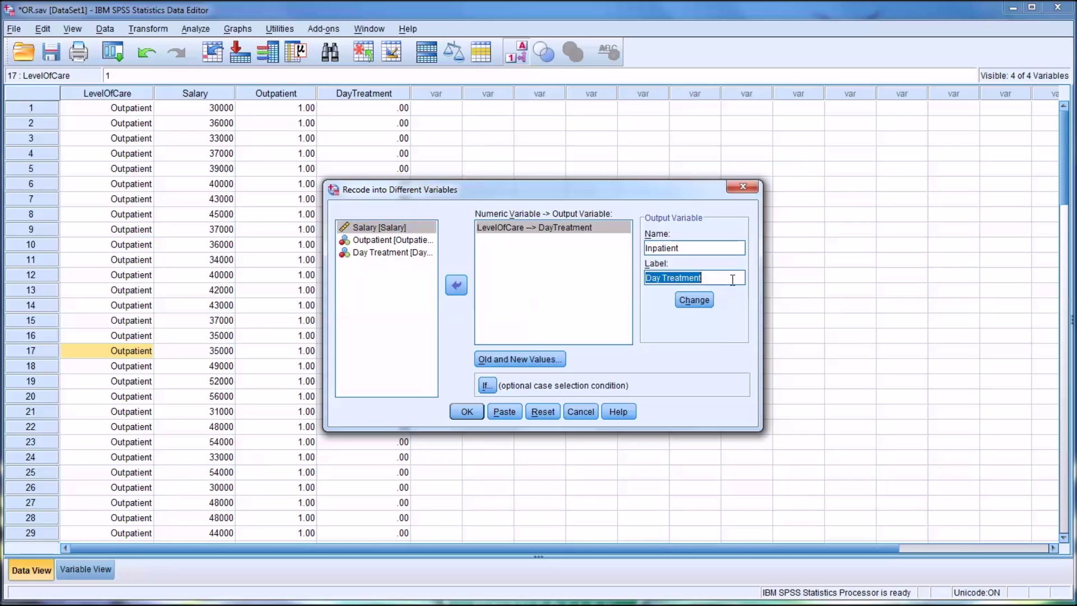
text(Inpatient)
click(694, 301)
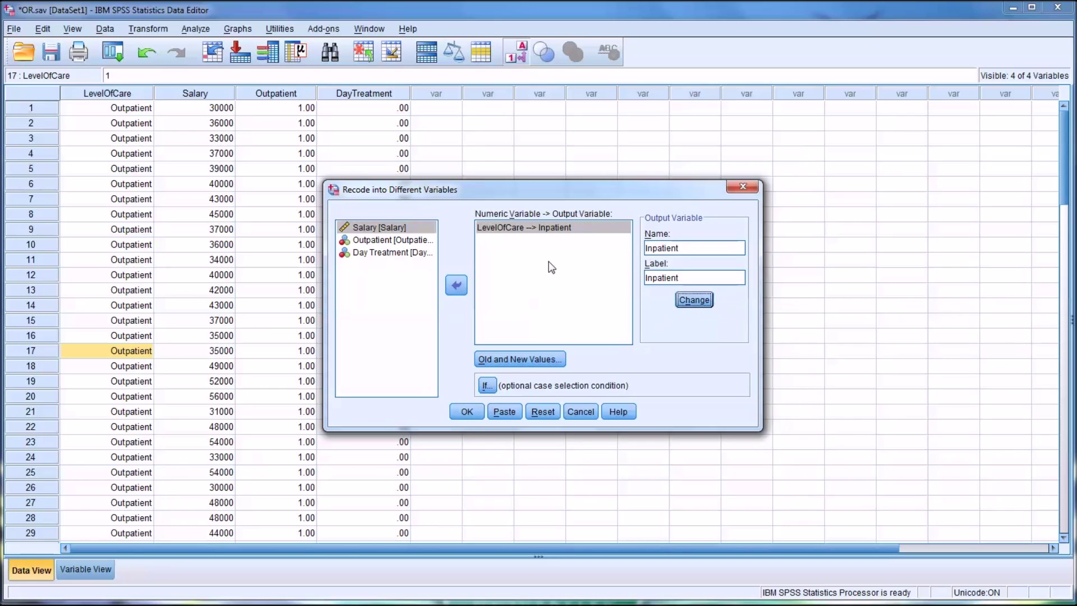
- In Old and New Values, delete the ELSE → 0 and 2 → 1 rules
click(529, 359)
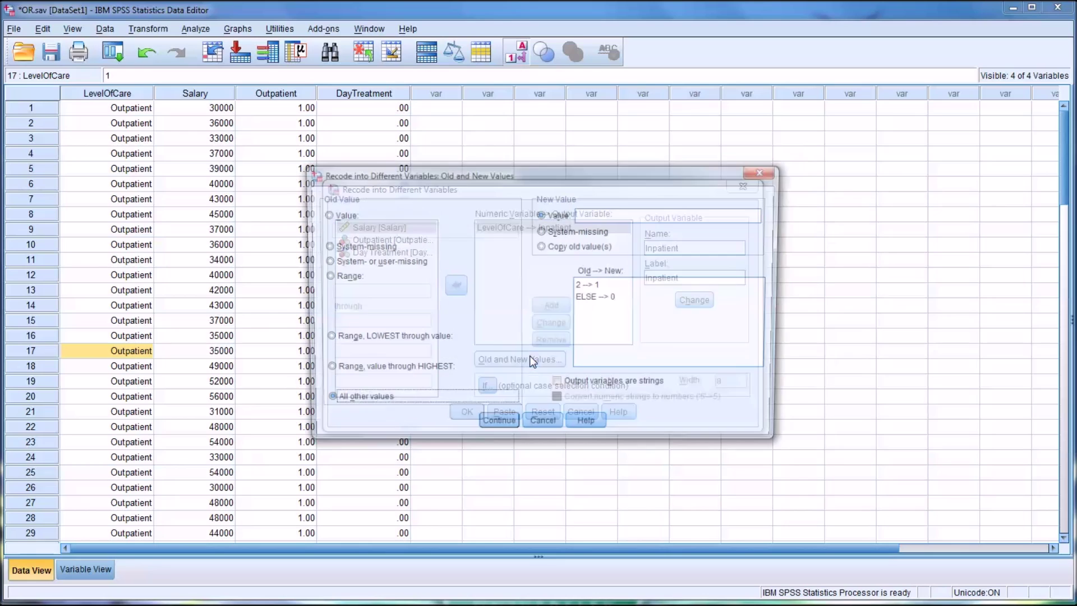
click(597, 301)
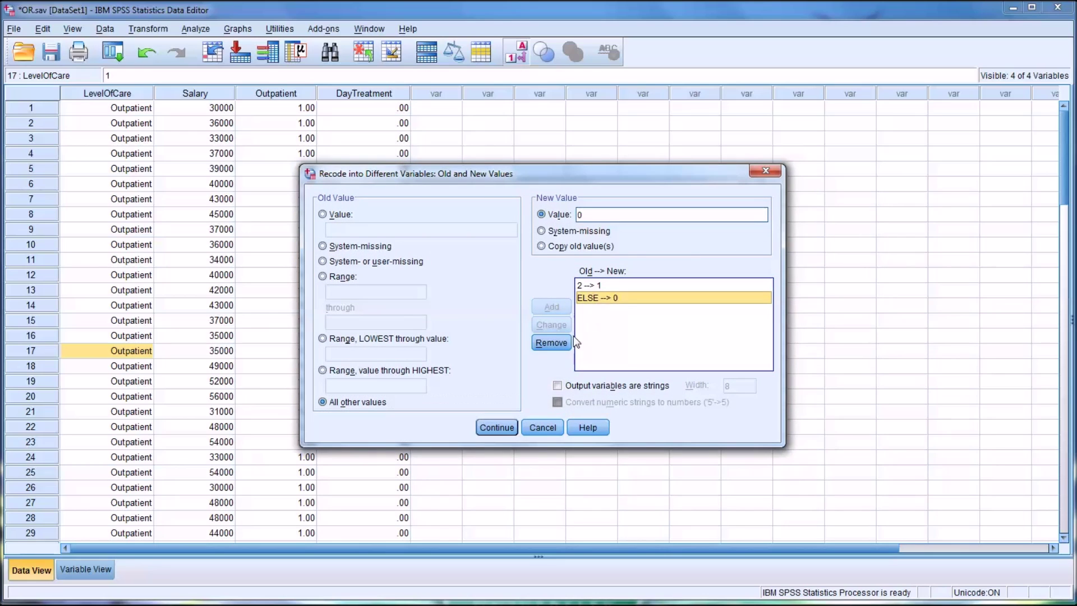
click(552, 342)
click(598, 286)
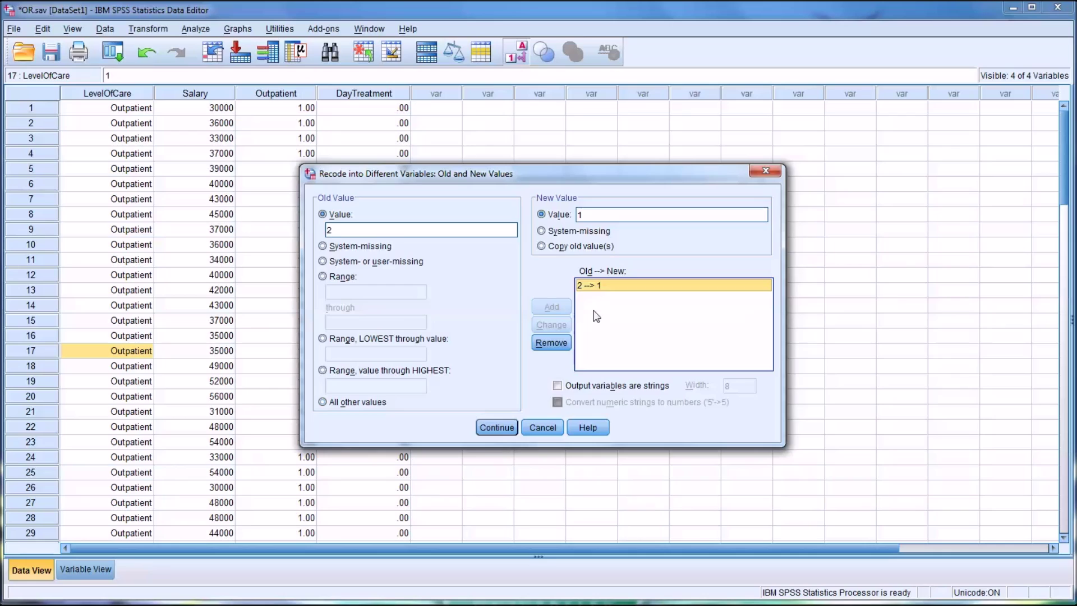
click(551, 342)
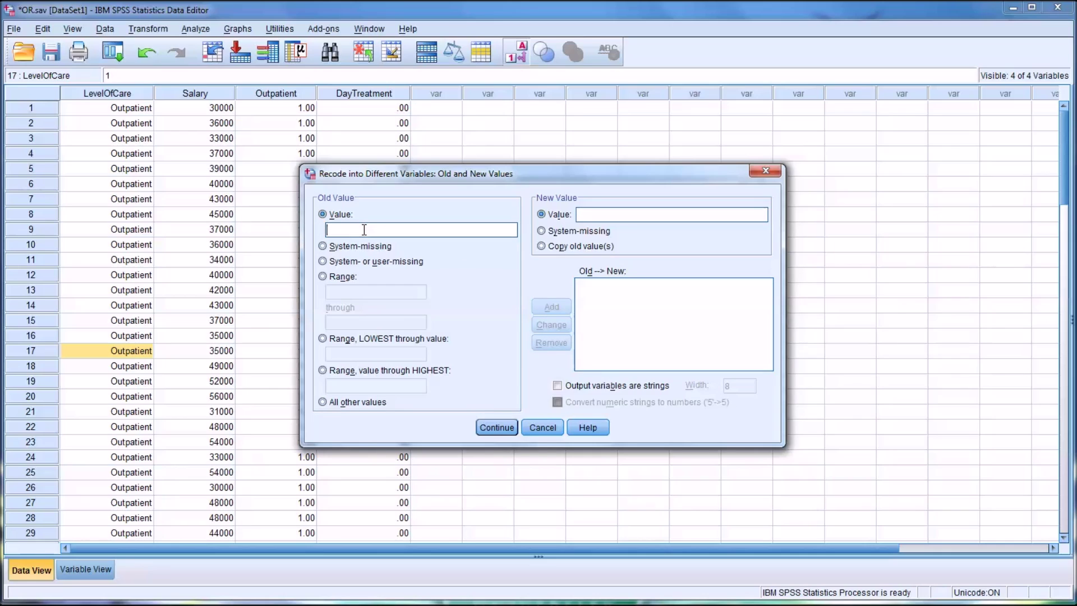
- Add rules 3 → 1 and all other values → 0, then continue
text(3)
click(586, 215)
text(1)
click(553, 306)
click(322, 402)
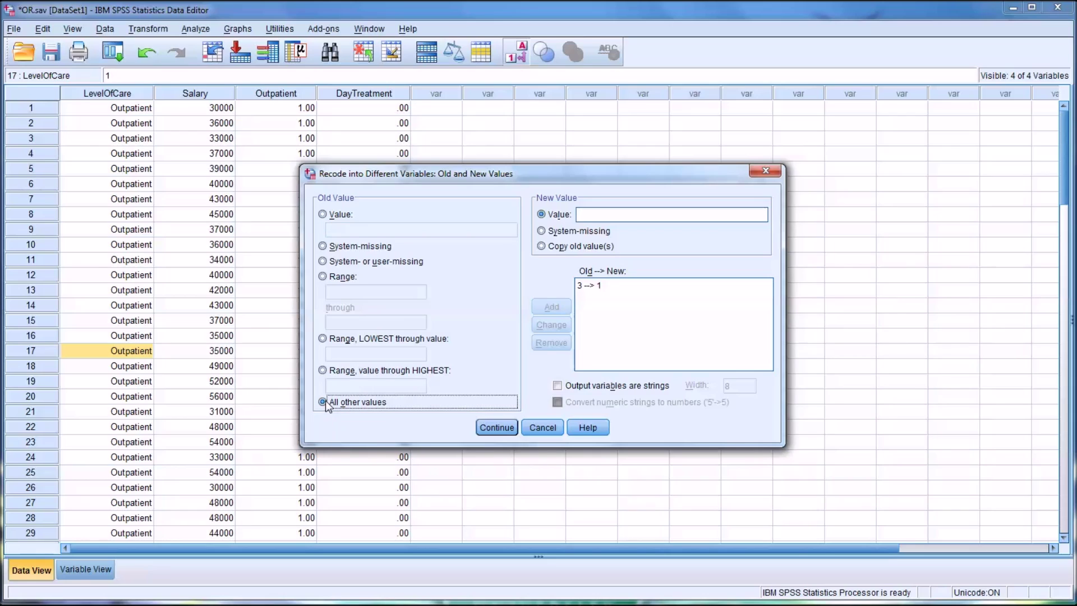
click(609, 215)
text(0)
click(553, 306)
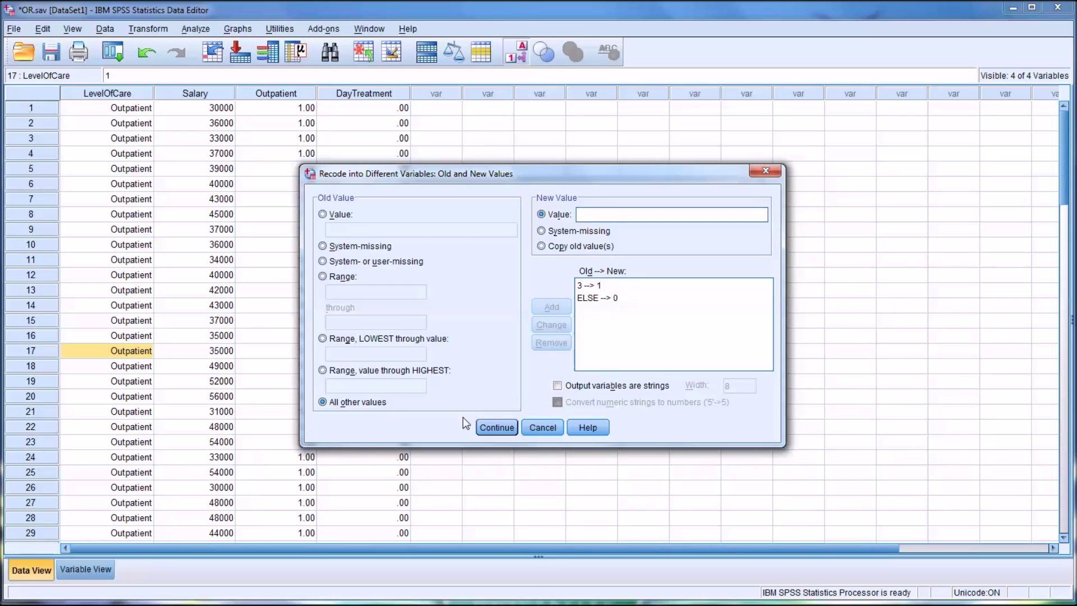
click(495, 426)
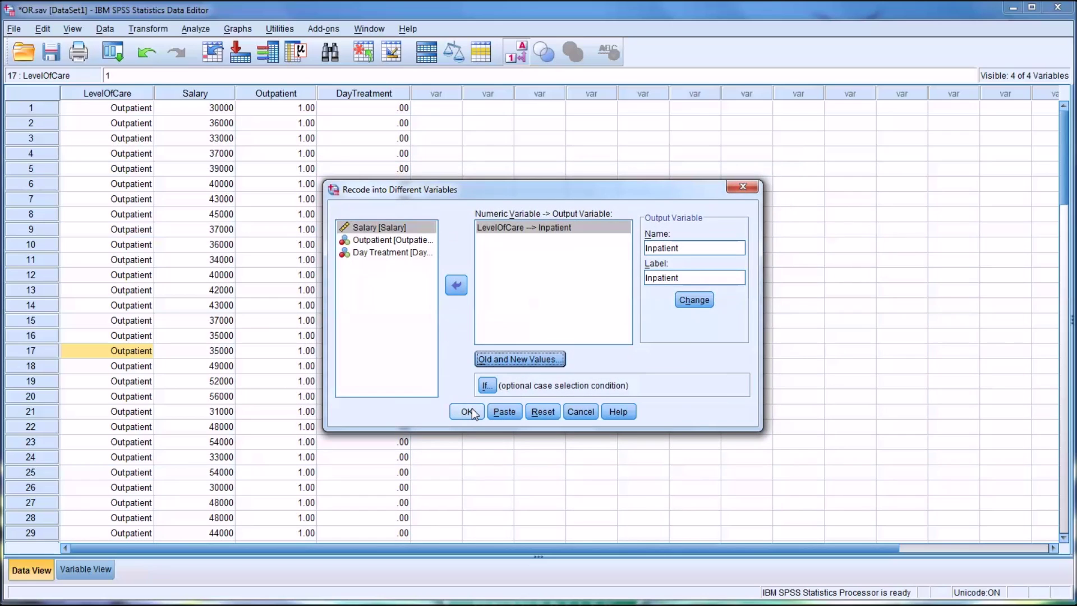
- Run the recode and scroll the data grid to check the new Inpatient column's values
click(467, 411)
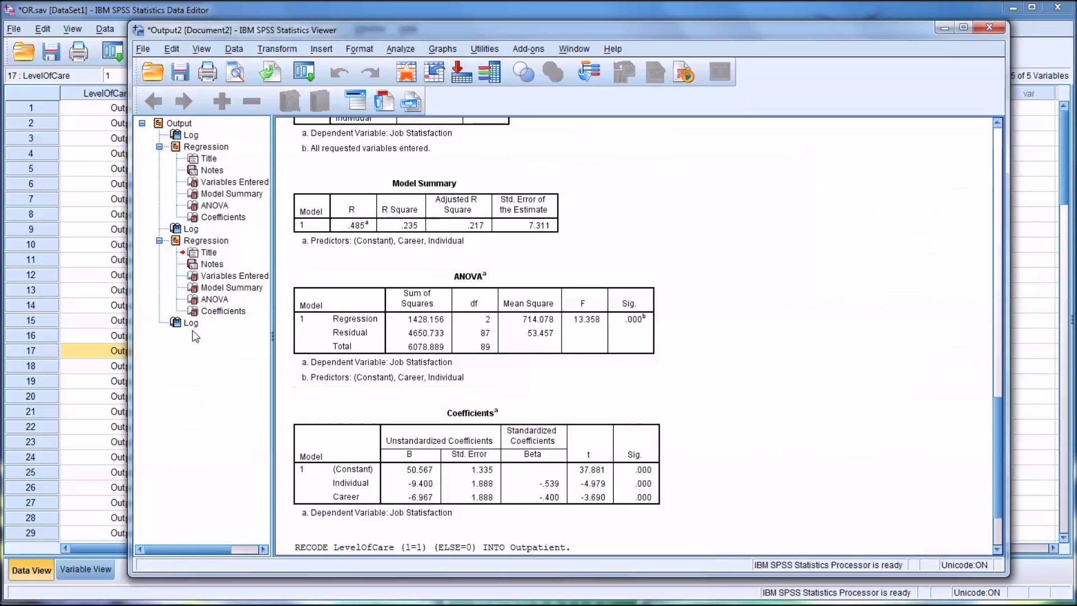
click(99, 305)
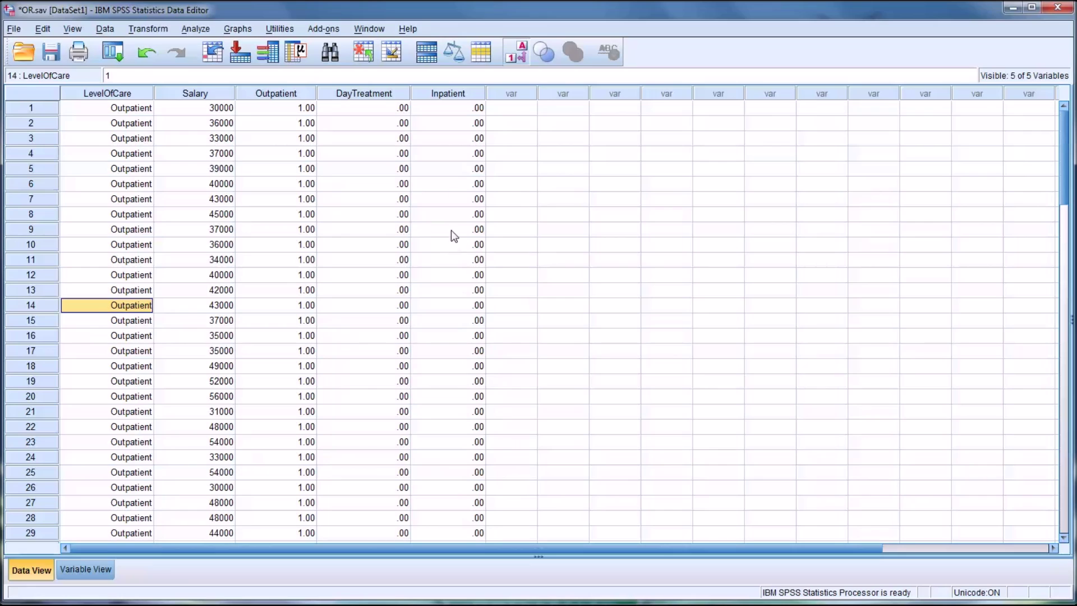
click(452, 109)
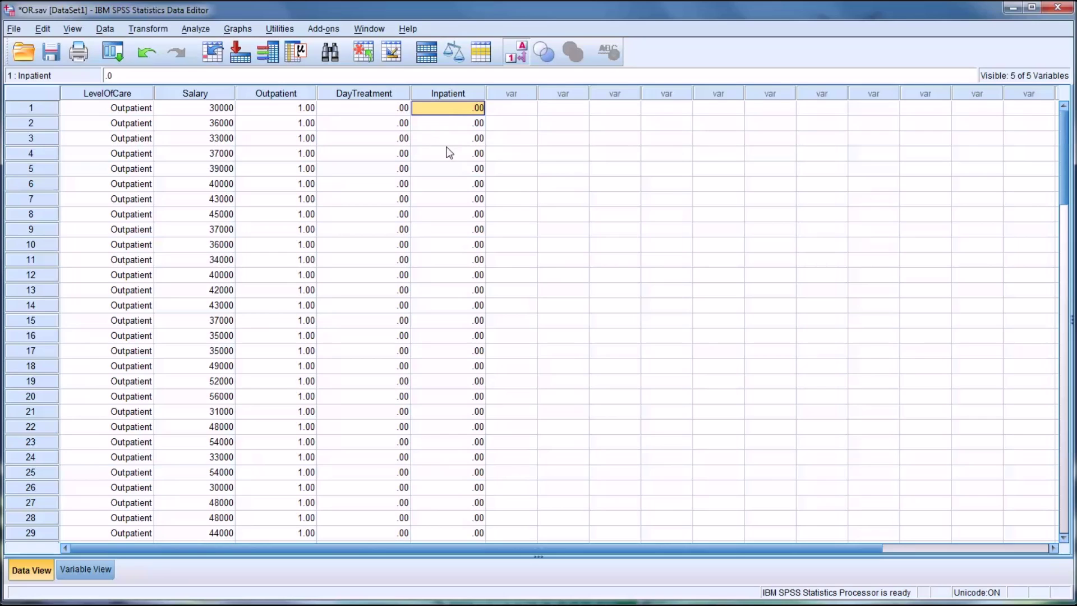
scroll(447, 163, down, 5)
scroll(463, 353, down, 12)
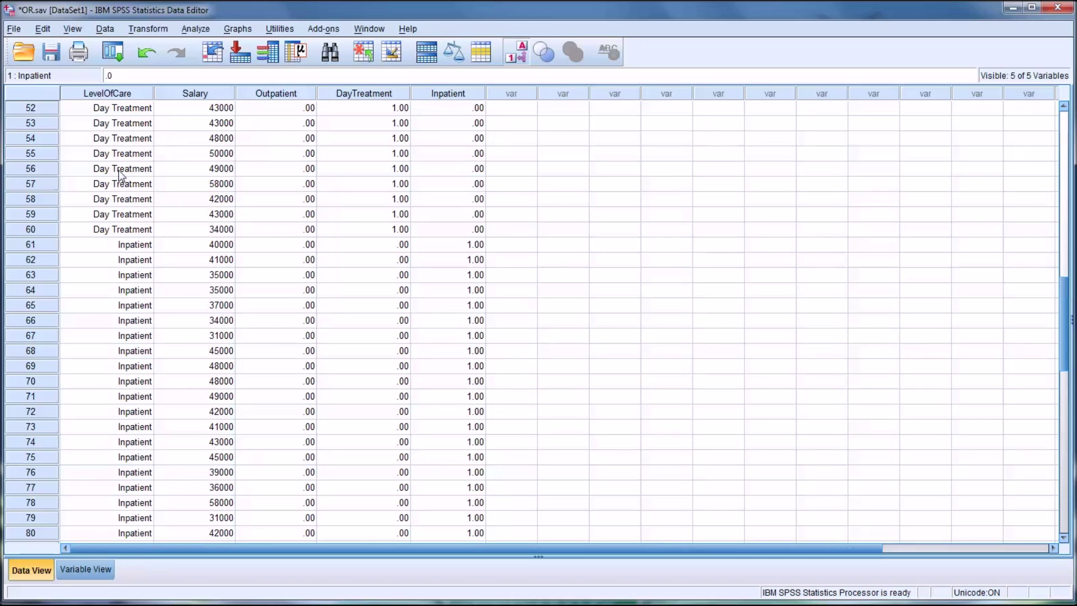
scroll(136, 241, up, 7)
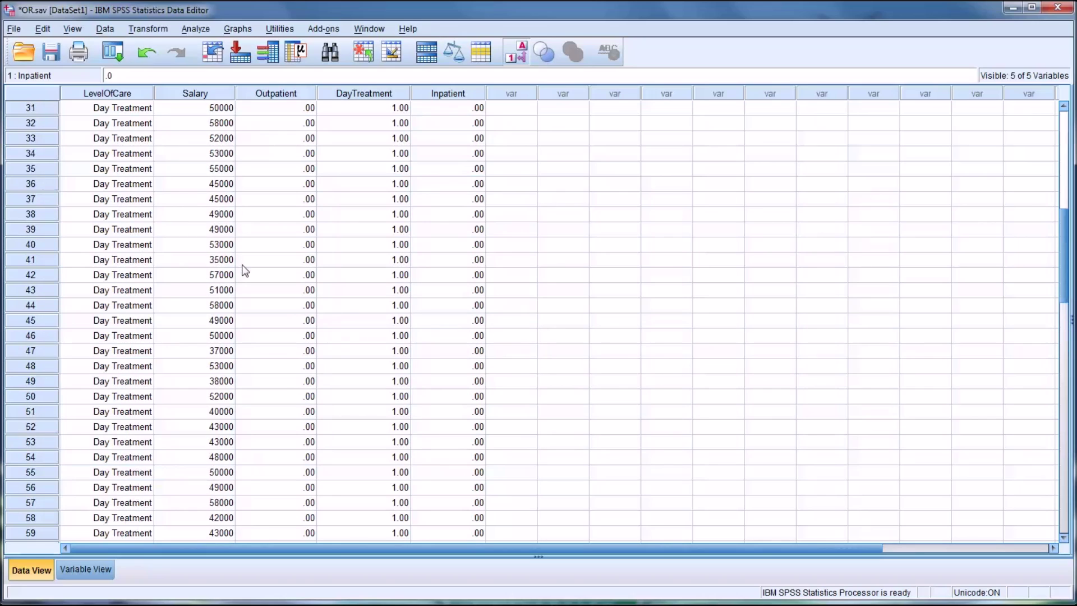
scroll(245, 270, up, 10)
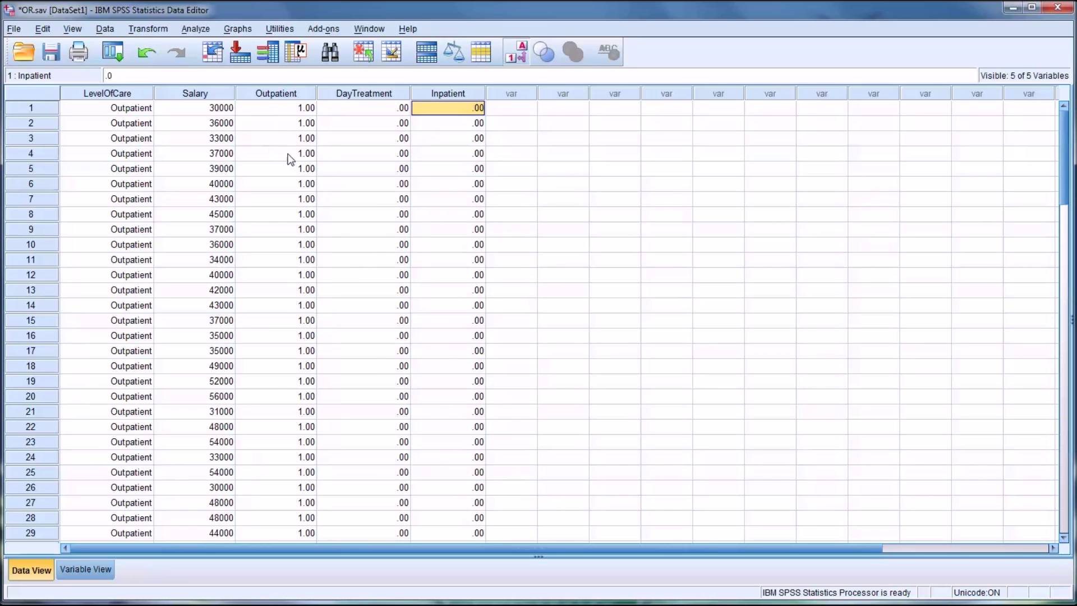
click(505, 110)
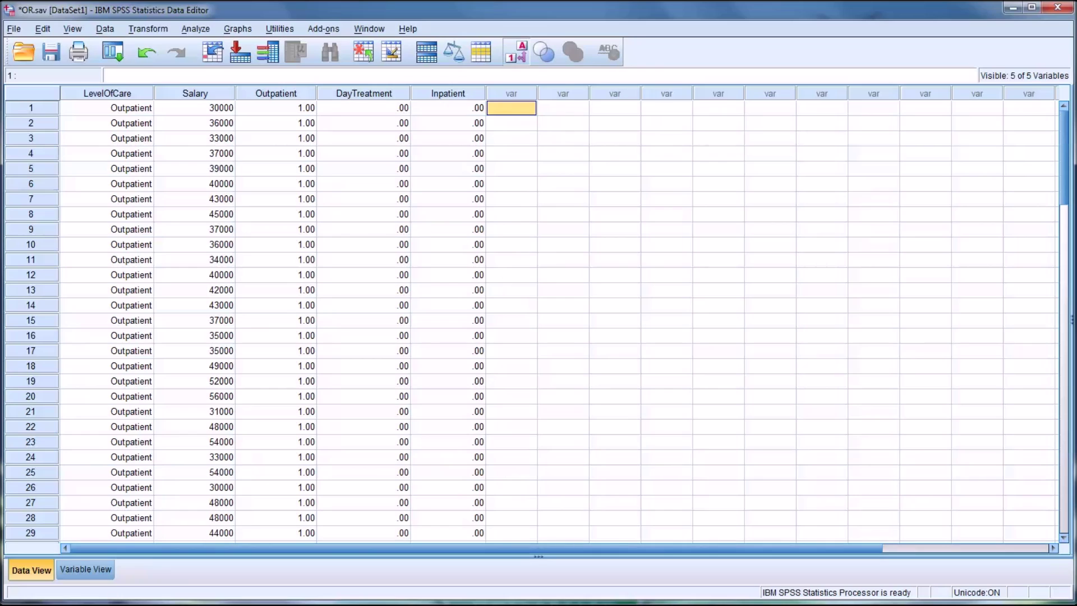